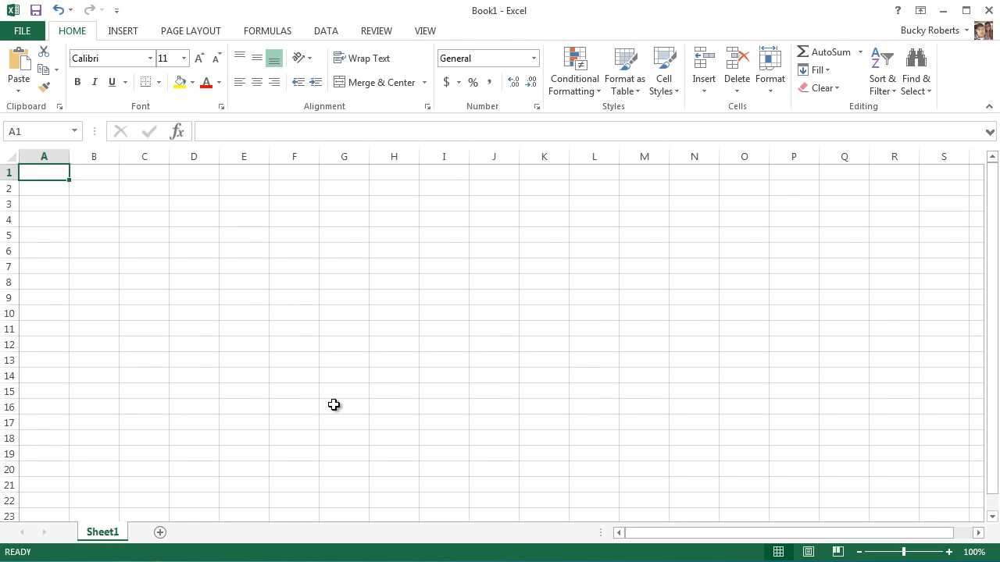
- Enter the same first name, capitalized identically, in cells A1 and B1
type("Buckey")
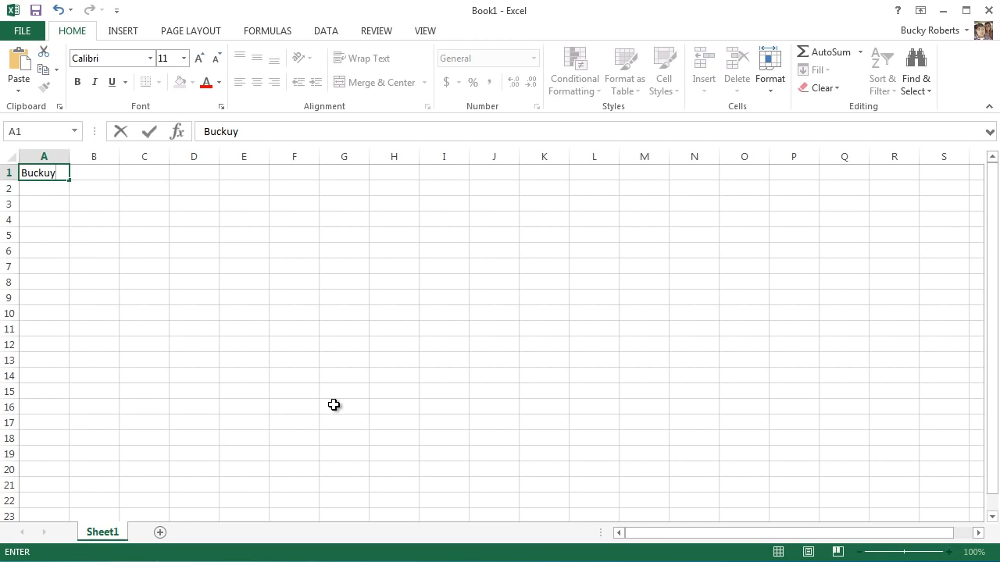
key("BackSpace")
key("BackSpace")
type("y")
key("Tab")
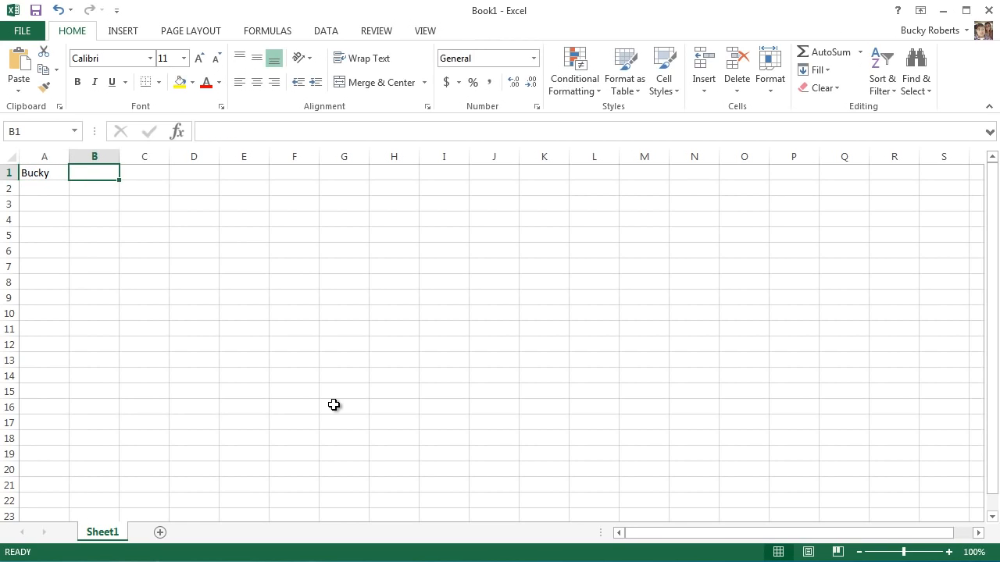
type("Bucky")
key("Tab")
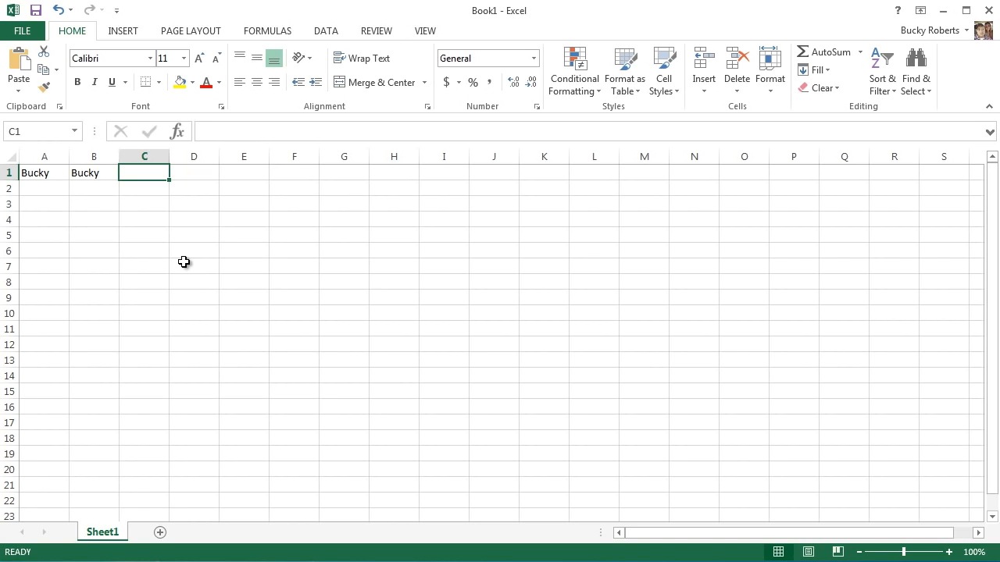
- Enter the formula =A1=B1 in cell C1 to compare the two text cells
type("=")
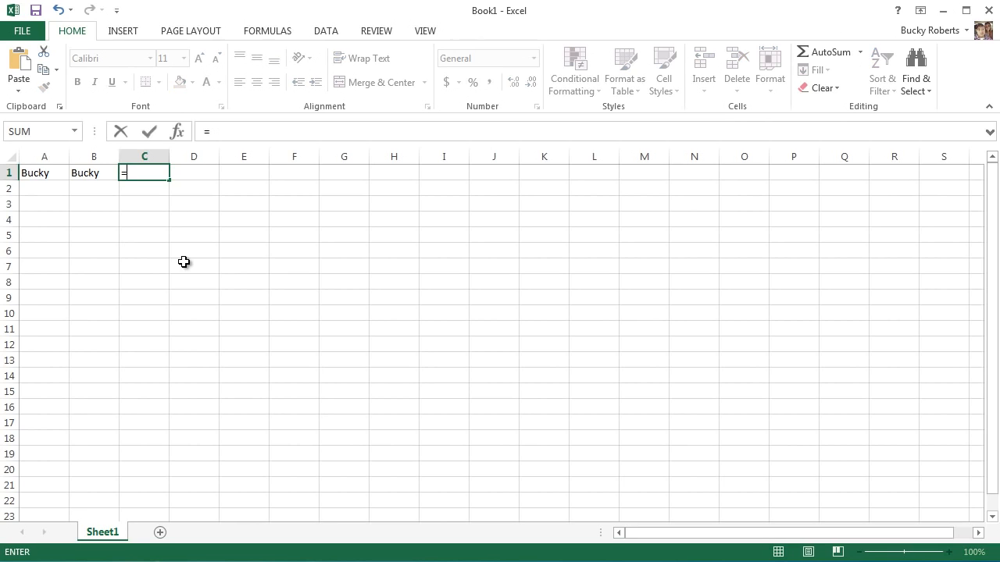
left_click(44, 172)
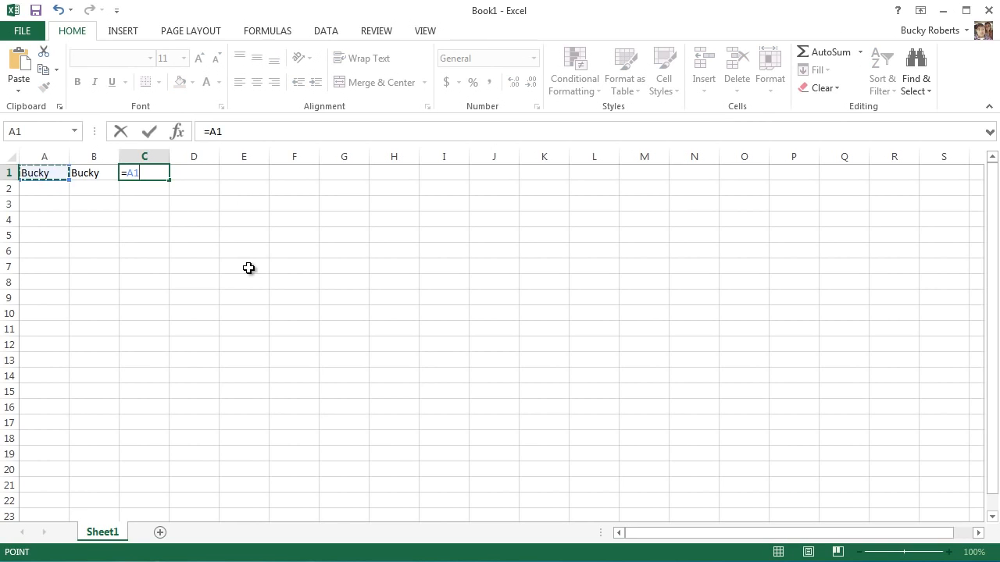
type("=")
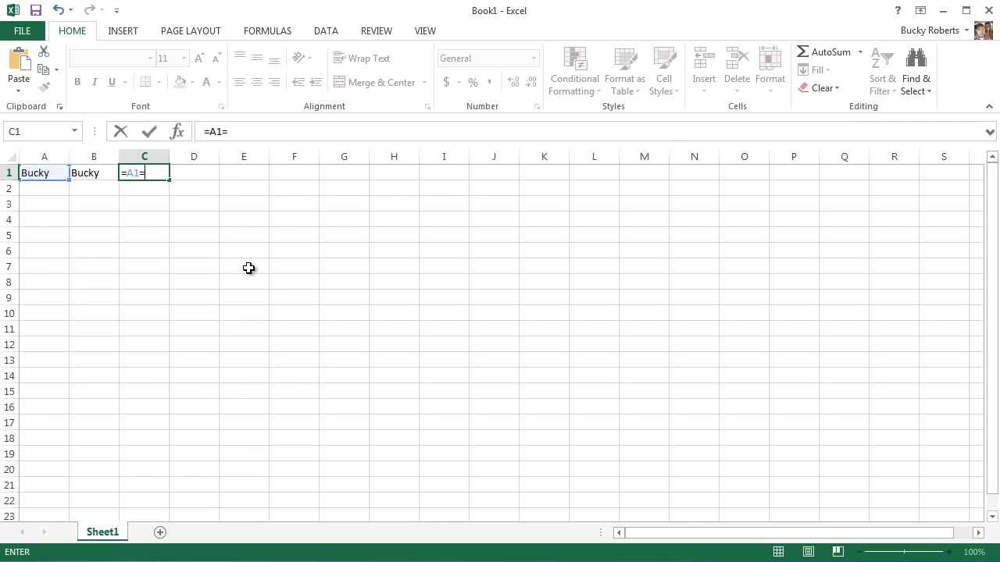
left_click(94, 172)
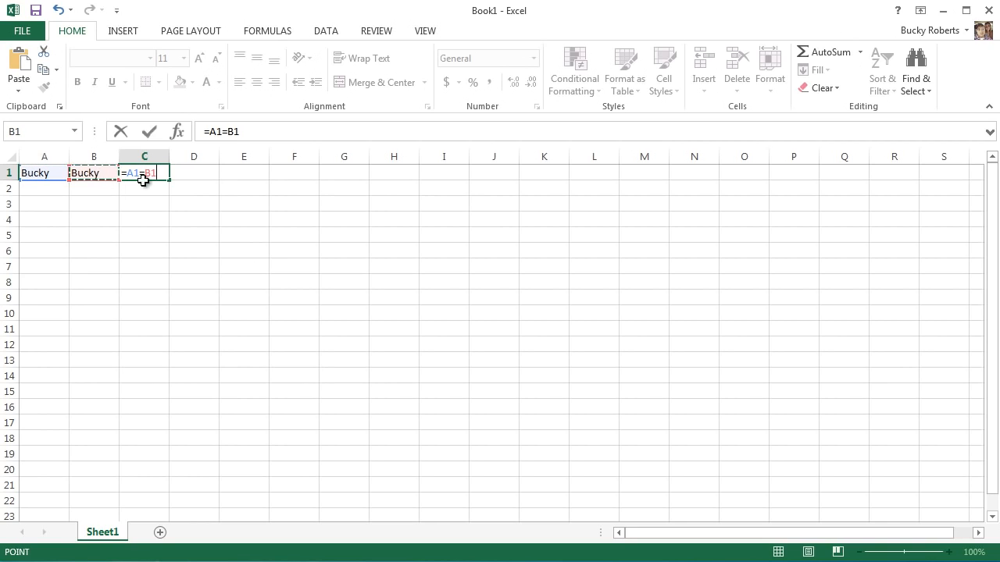
left_click(252, 131)
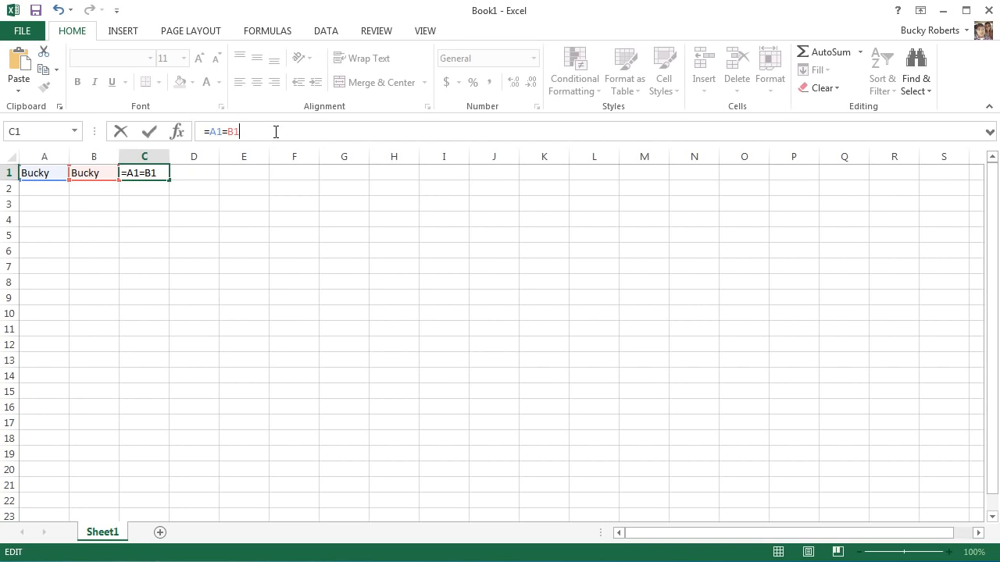
key("Return")
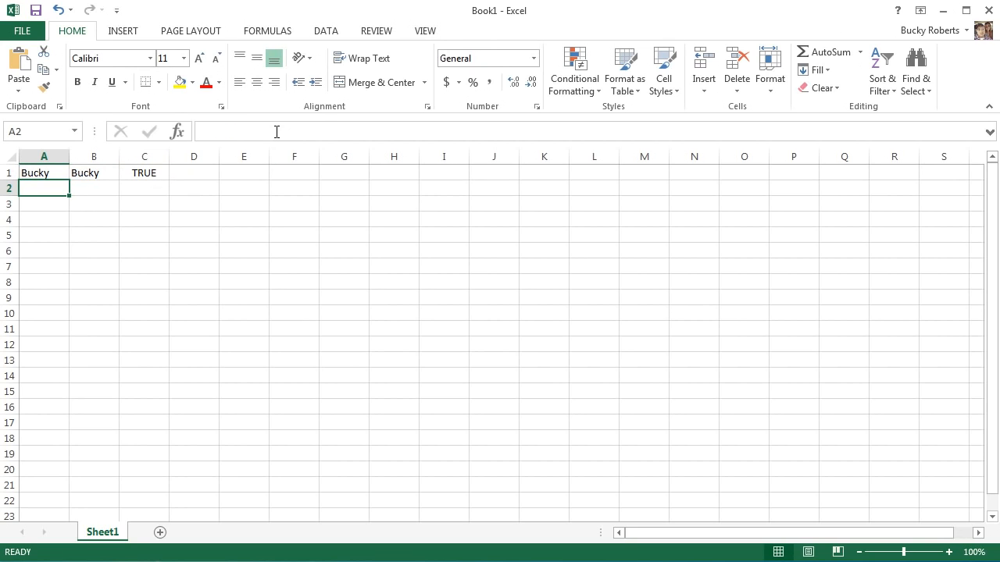
- Replace the text in cell B1 with "ham" to test the comparison in C1
left_click(154, 175)
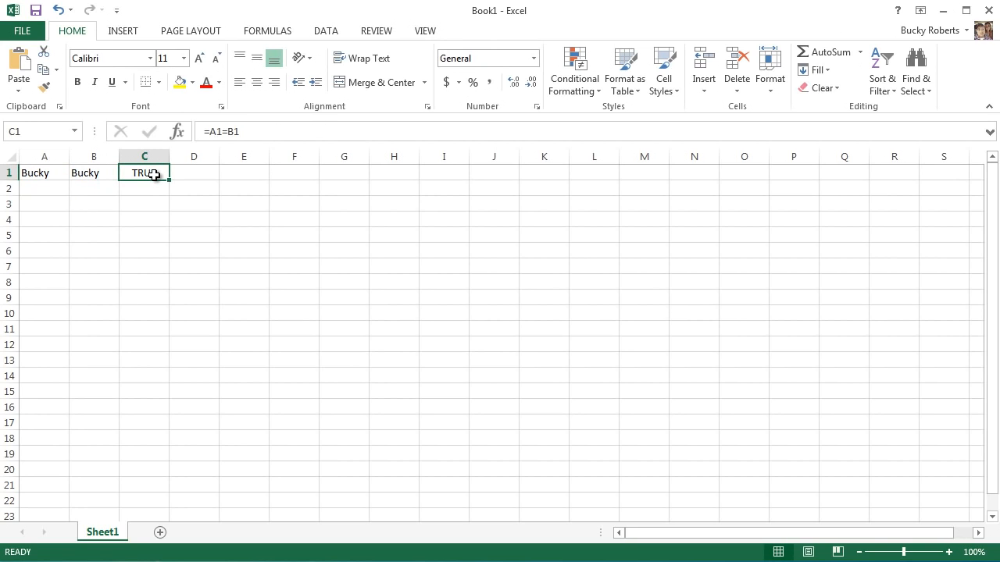
left_click(92, 173)
left_click_drag(250, 131, 110, 127)
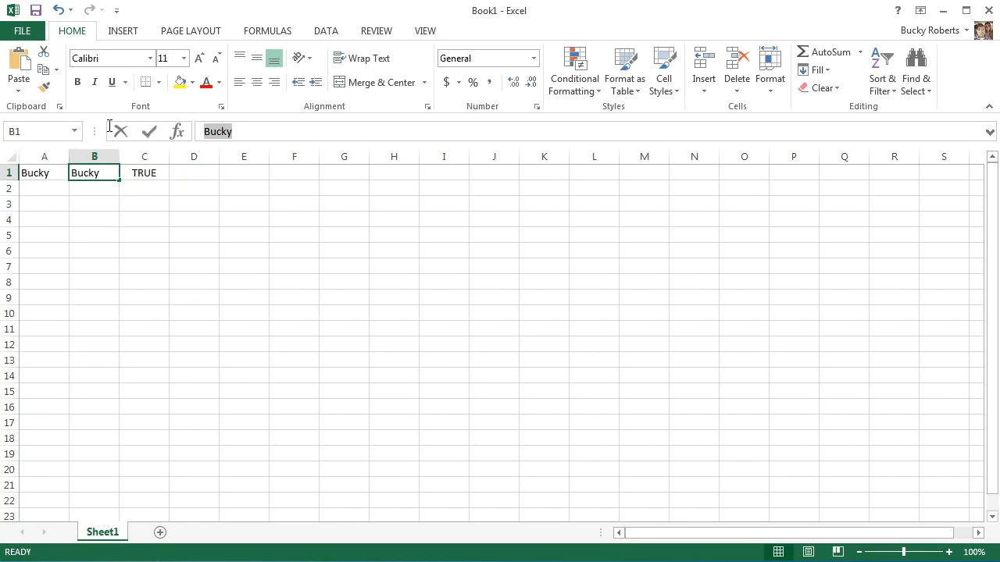
type("ham")
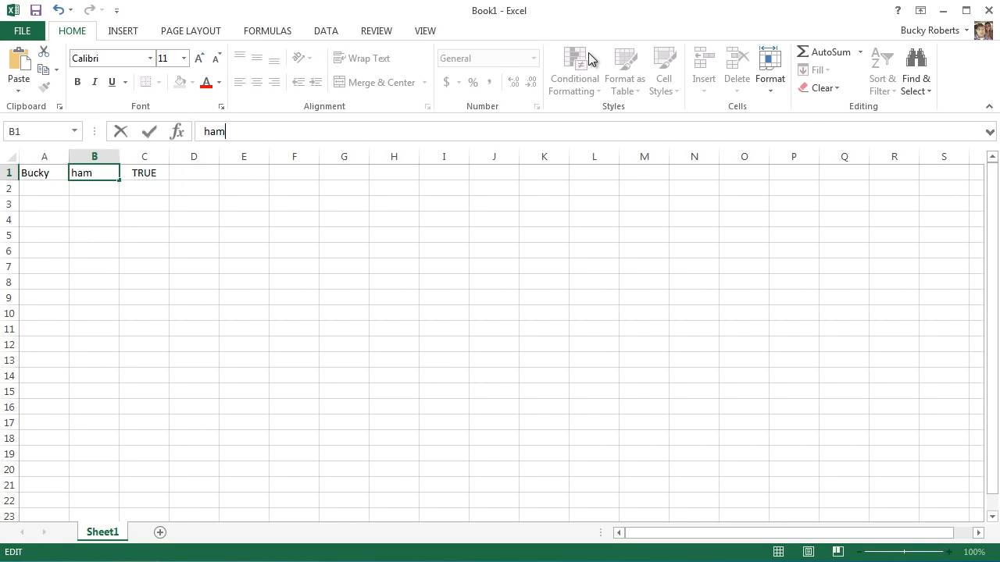
key("Return")
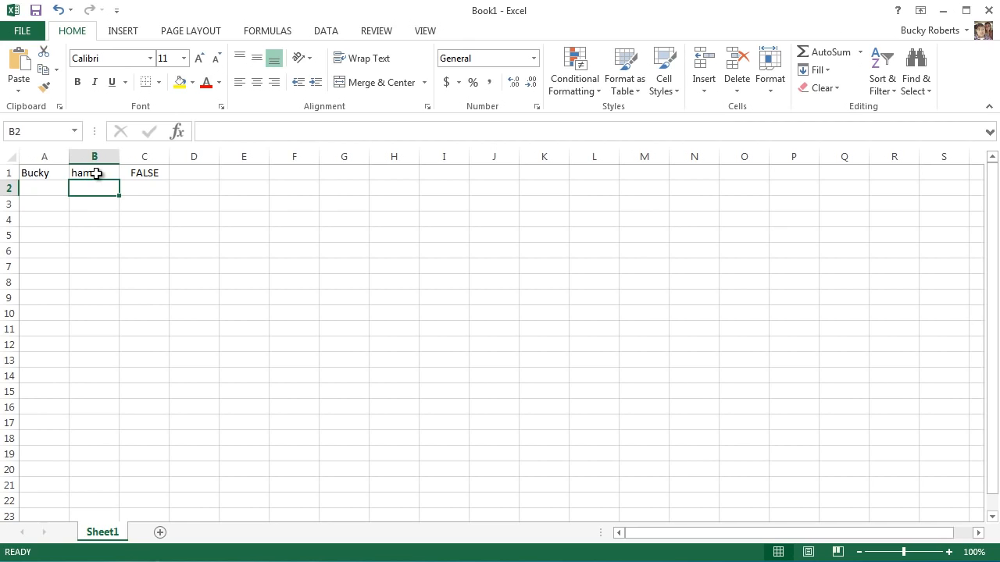
- Replace the text in B1 with the name from A1 in all capitals and review the comparison formula in C1
left_click(96, 173)
double_click(241, 132)
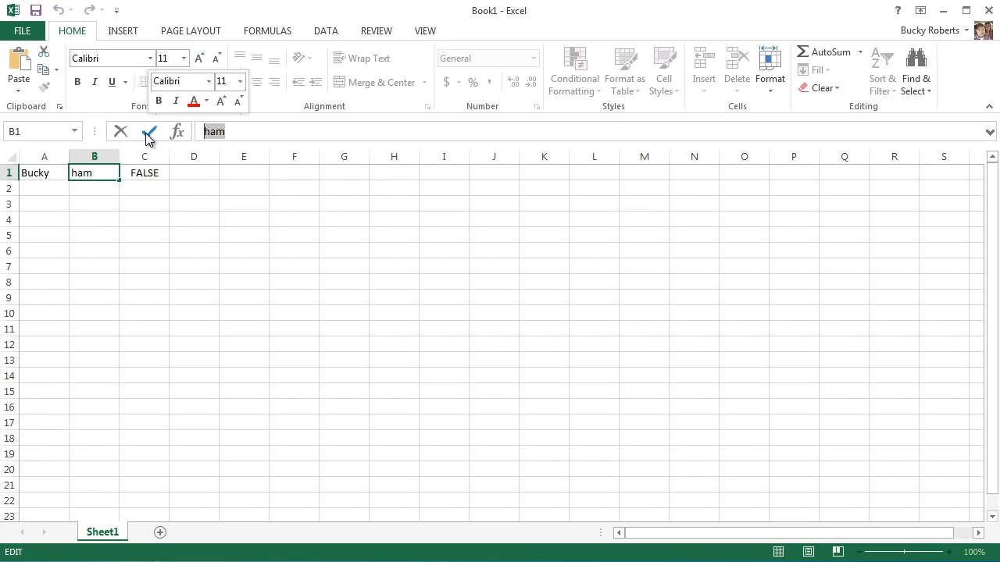
type("BUCKY")
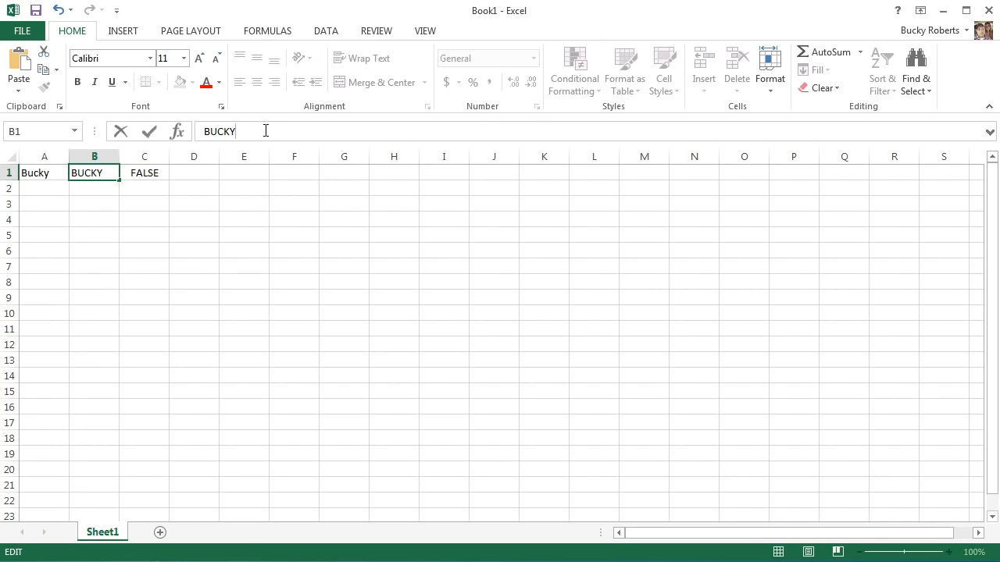
key("Return")
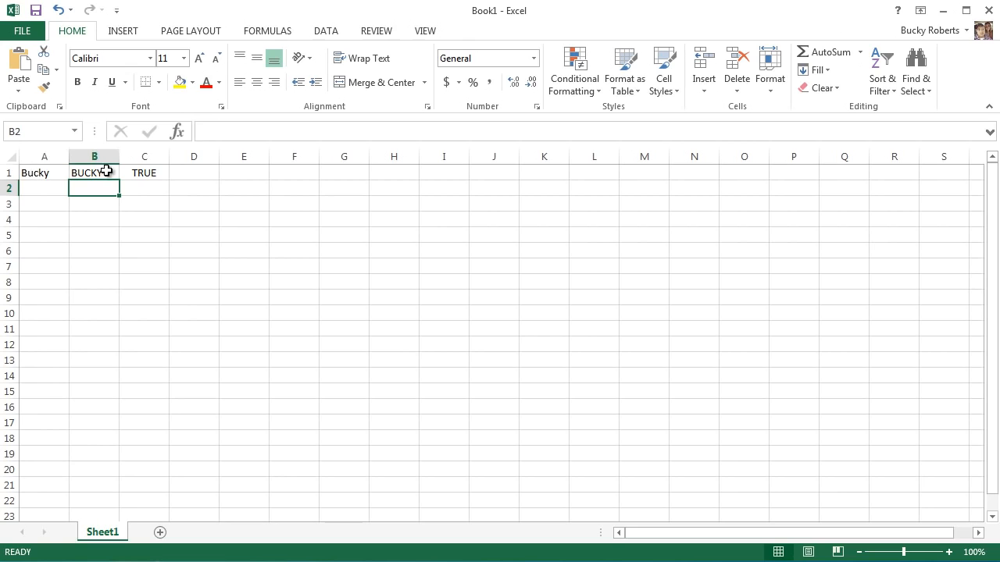
left_click(154, 174)
left_click_drag(238, 132, 209, 132)
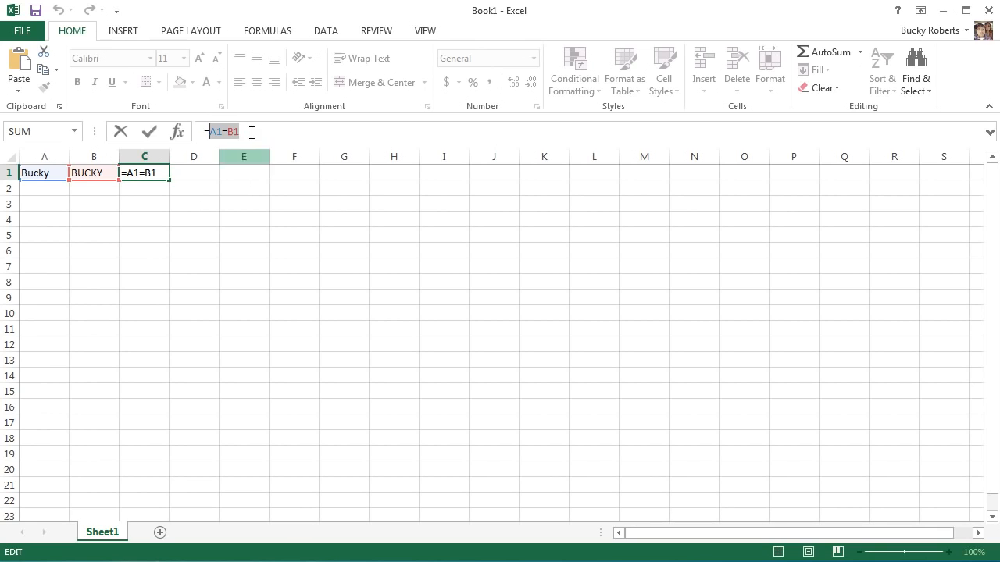
left_click(252, 132)
key("Return")
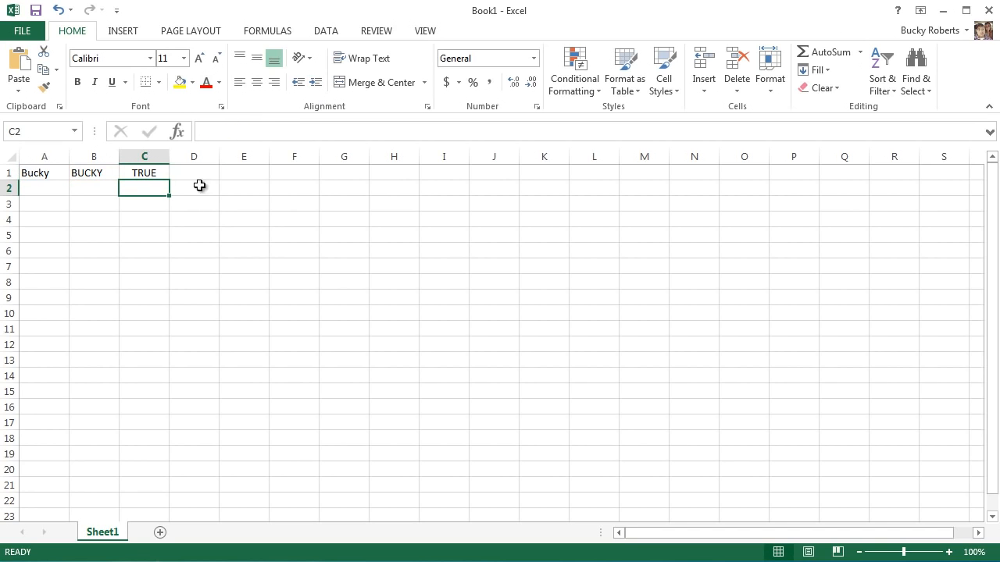
- Replace the formula in cell C1 with the case-sensitive comparison =EXACT(A1,B1)
left_click(145, 173)
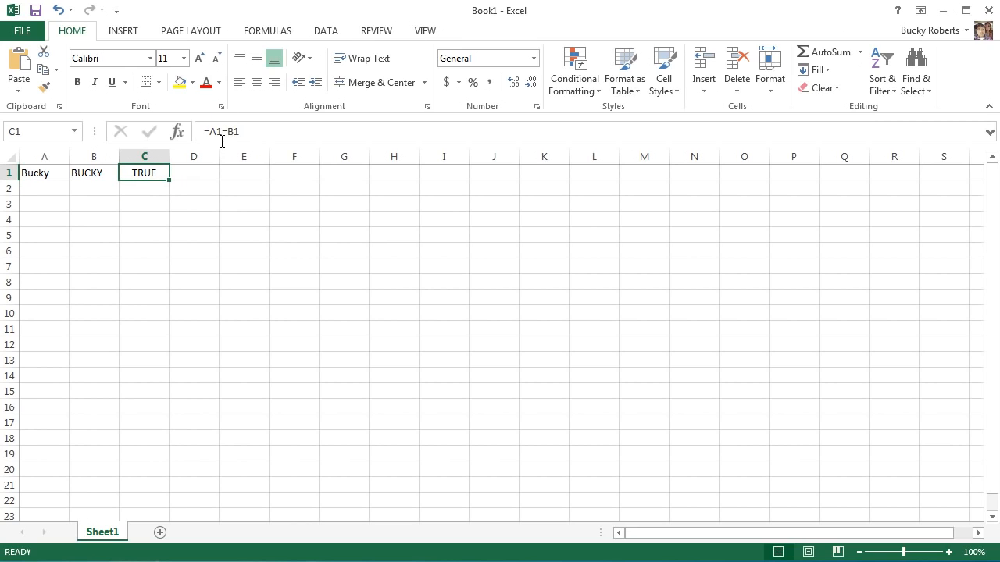
left_click_drag(210, 133, 335, 130)
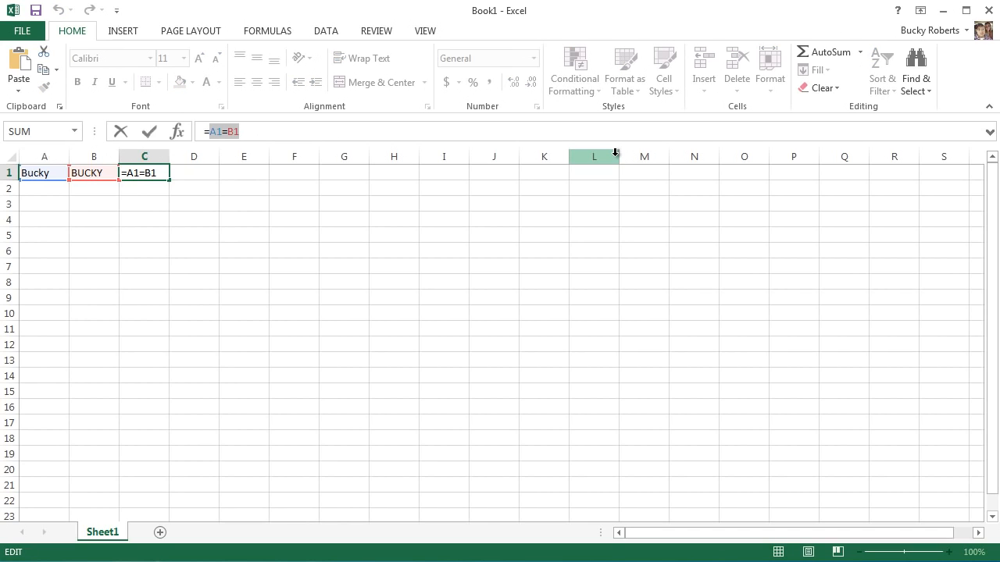
type("EXACT")
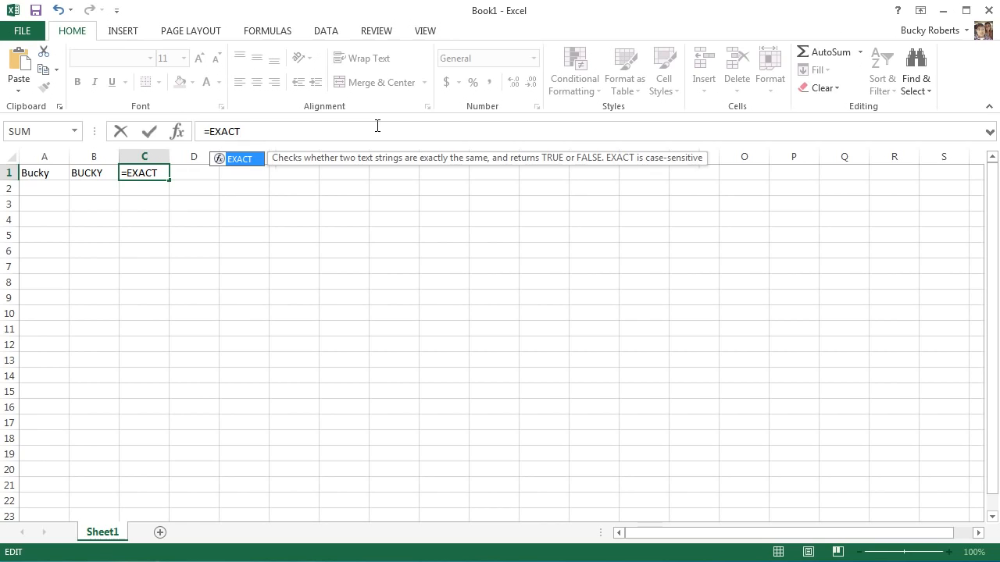
type("(")
left_click(34, 173)
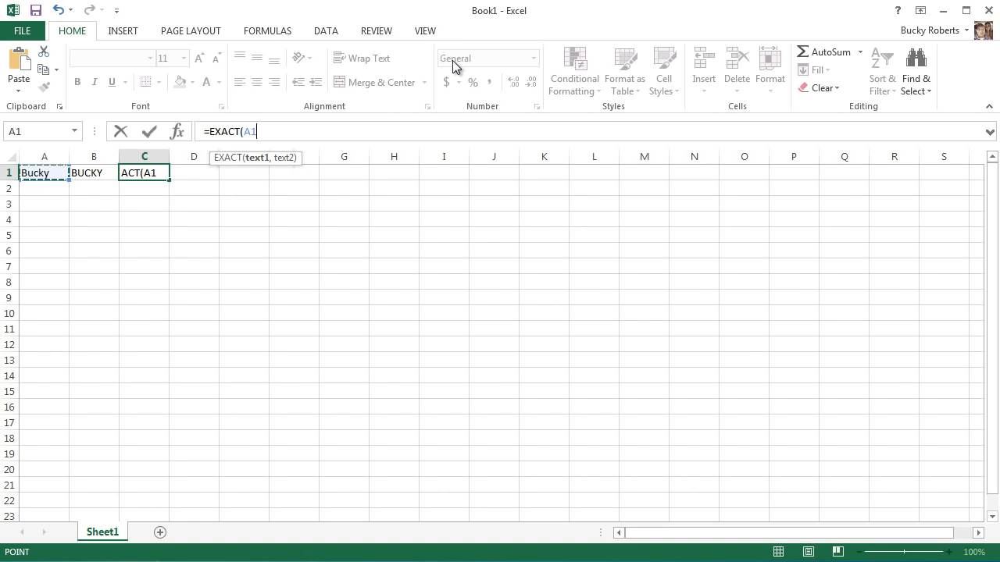
type(",")
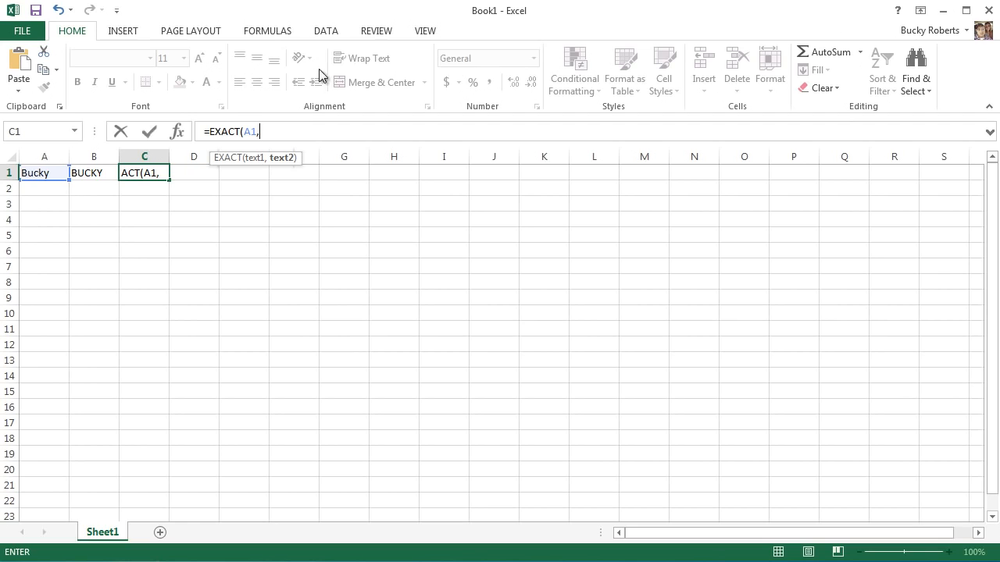
left_click(91, 172)
type(")")
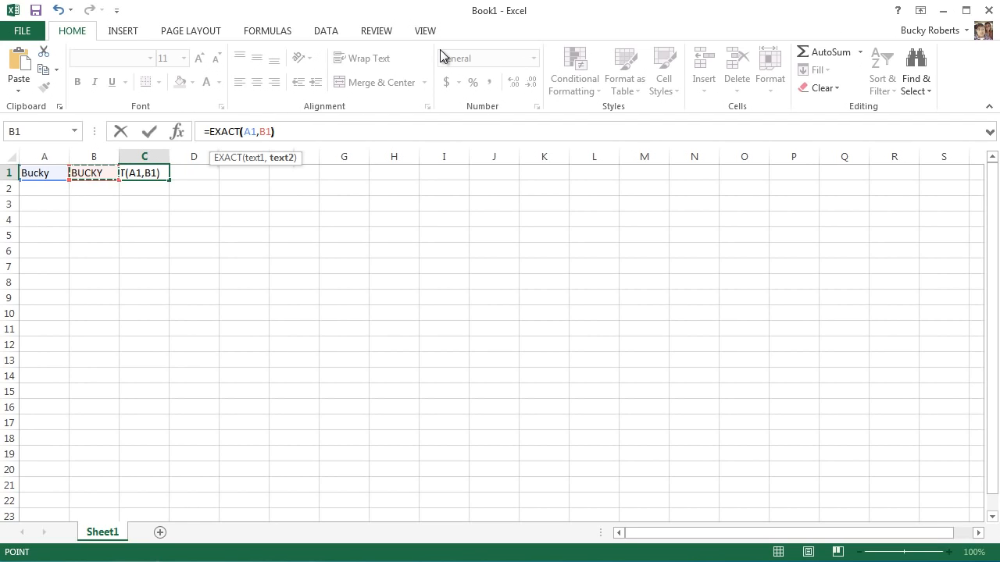
key("Return")
left_click(153, 171)
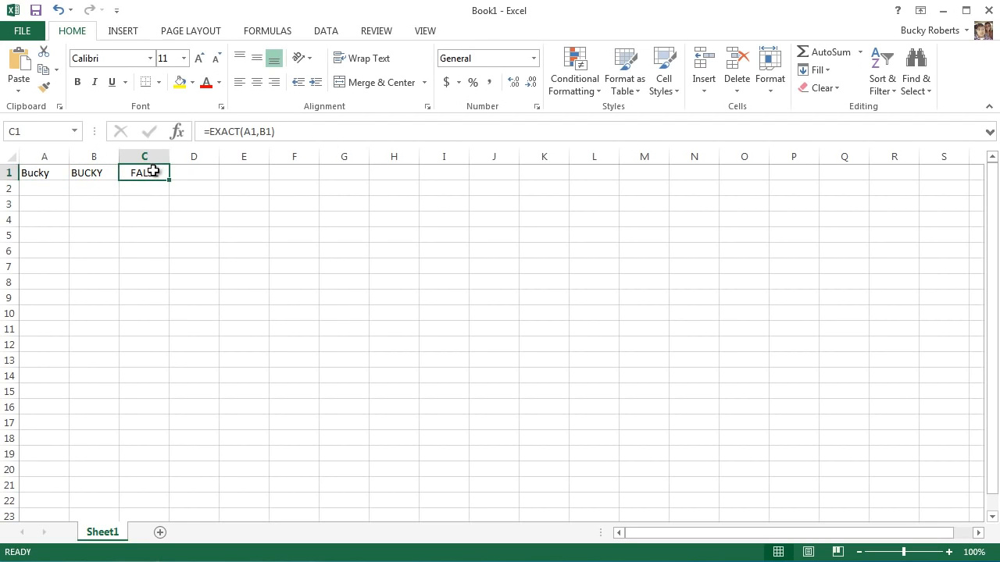
left_click(45, 174)
left_click(90, 173)
left_click(41, 172)
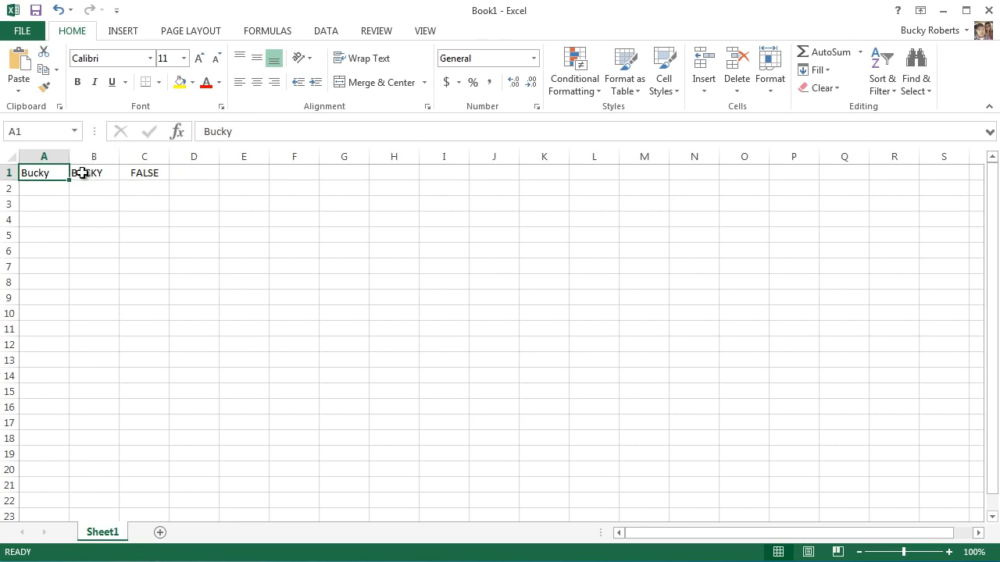
left_click(83, 173)
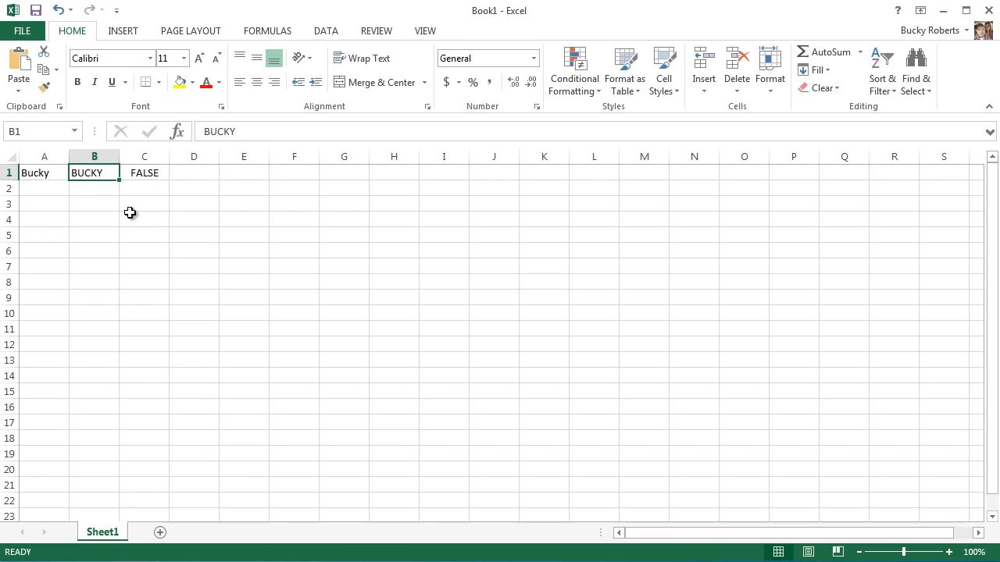
- Enter "Pudding" in cell A2 and "Hammock" in cell B2, and widen column B to fit the text
left_click(57, 192)
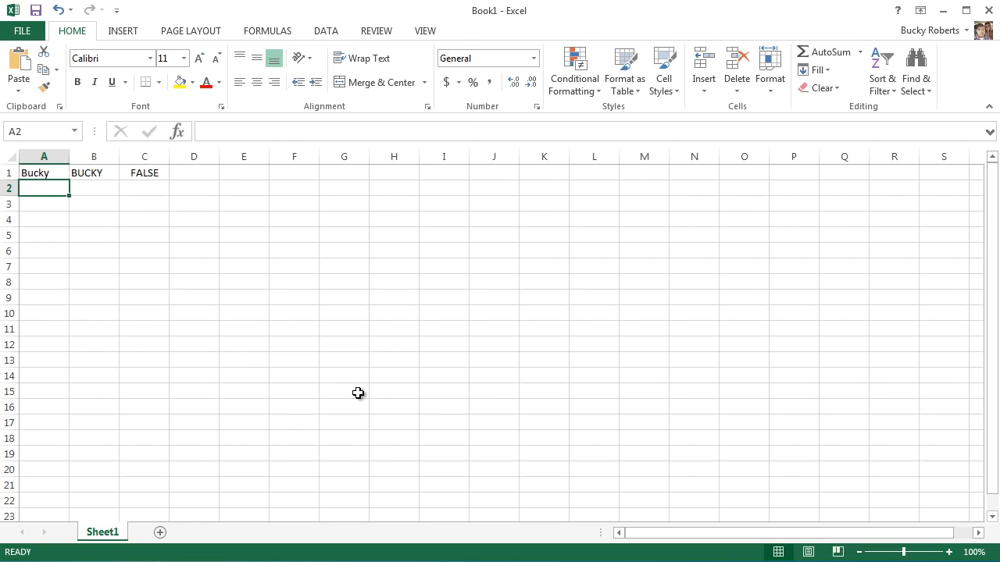
type("Pudding")
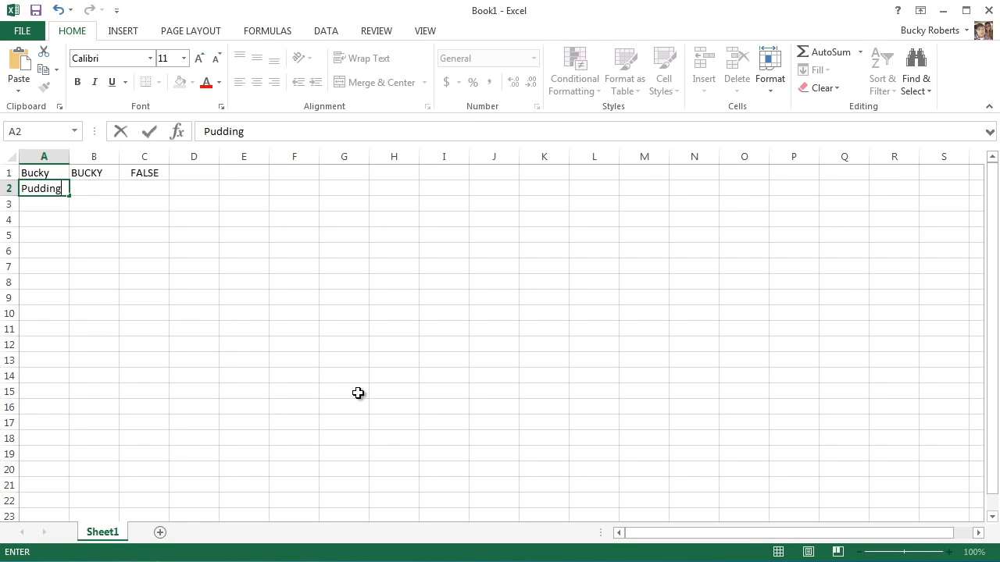
key("Tab")
type("Hamm")
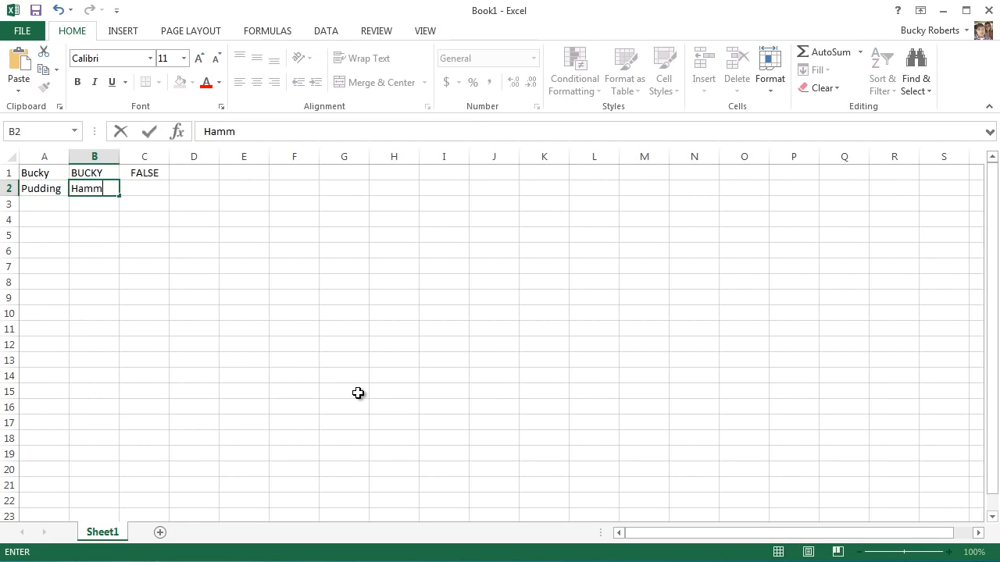
type("ock")
key("F2")
left_click(145, 187)
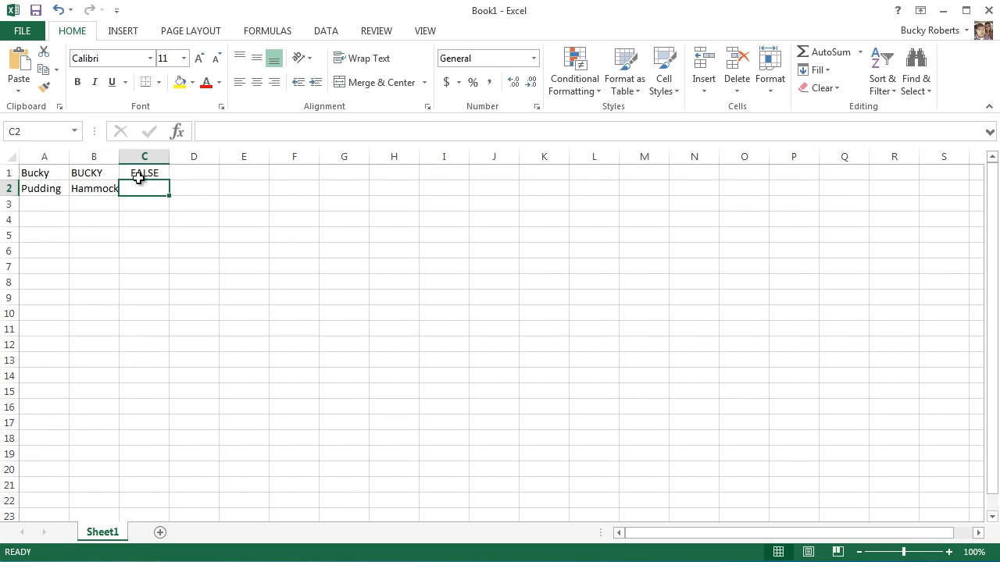
left_click_drag(119, 156, 133, 156)
left_click(57, 187)
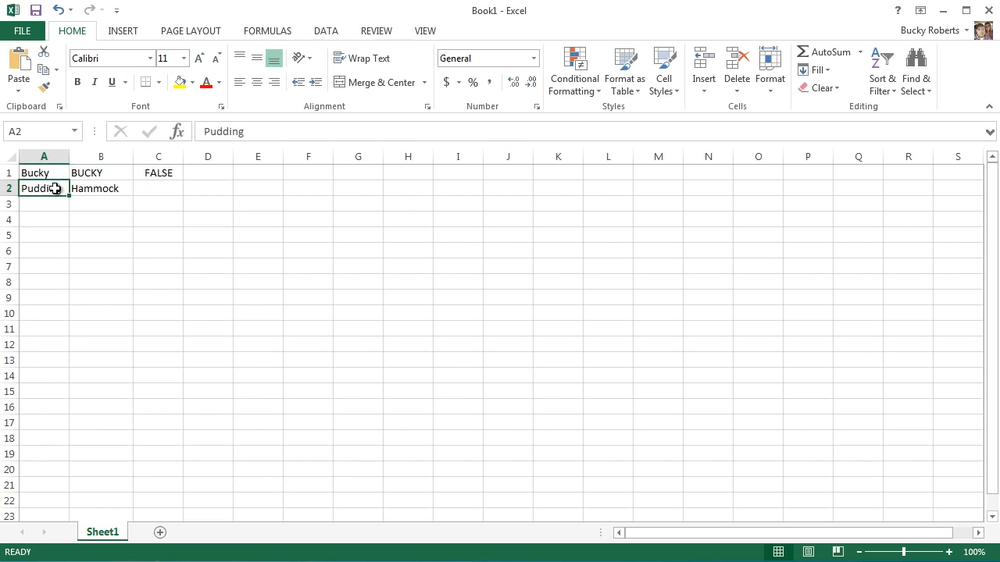
left_click(98, 188)
left_click(169, 187)
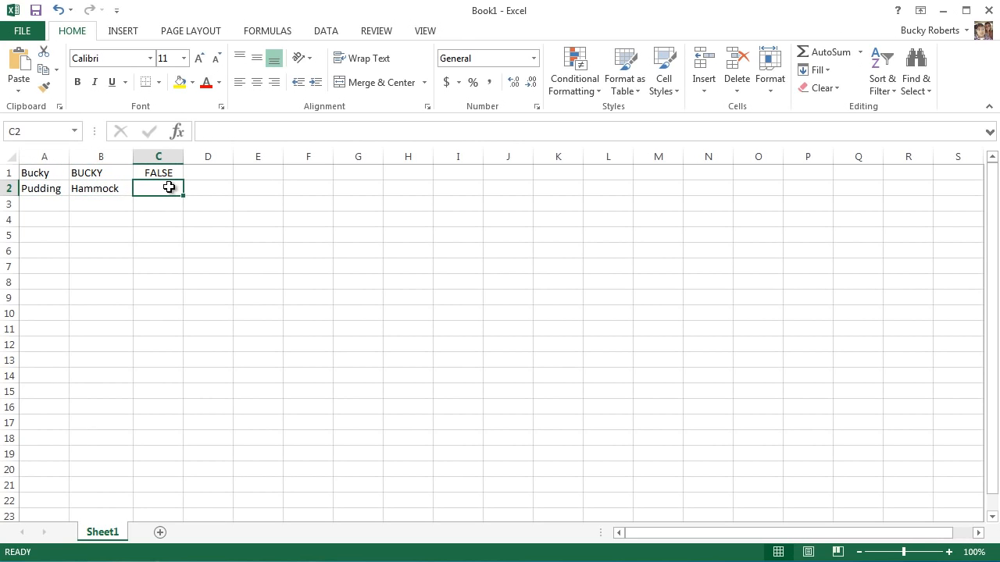
left_click(99, 190)
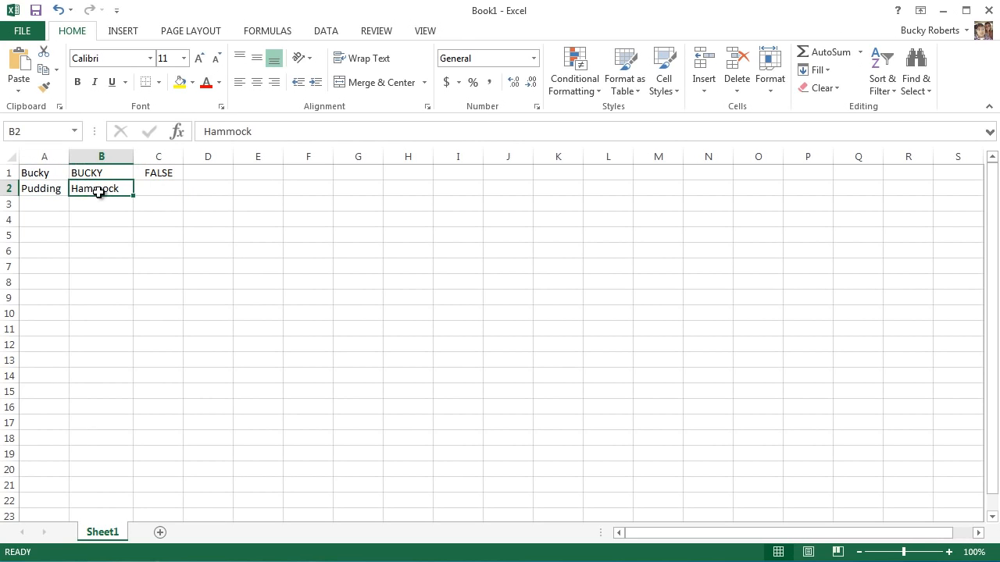
left_click(163, 188)
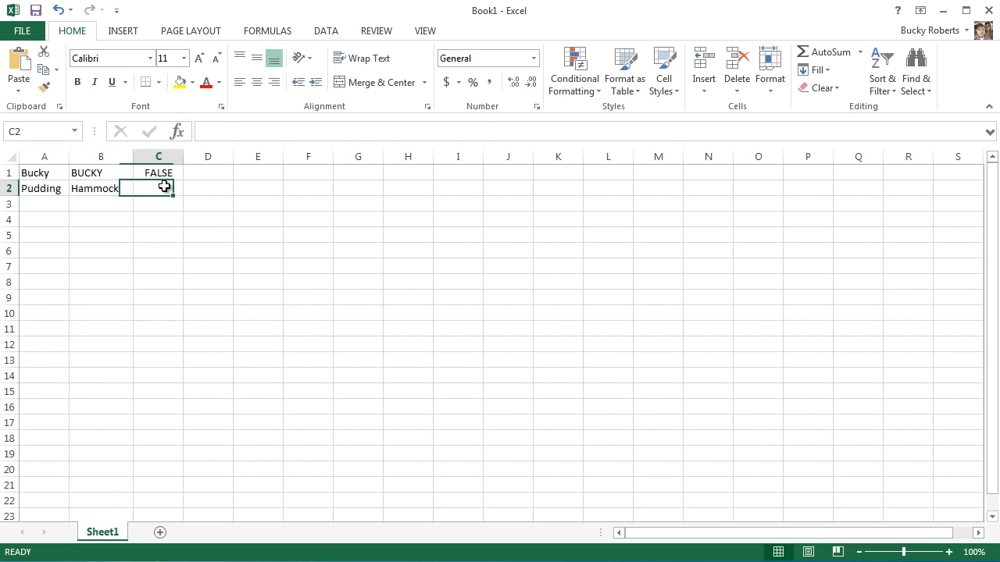
- Join the texts of A2 and B2 in cell C2 with the formula =A2&B2, and widen column C to fit
left_click(56, 190)
left_click(101, 190)
left_click(173, 190)
type("=")
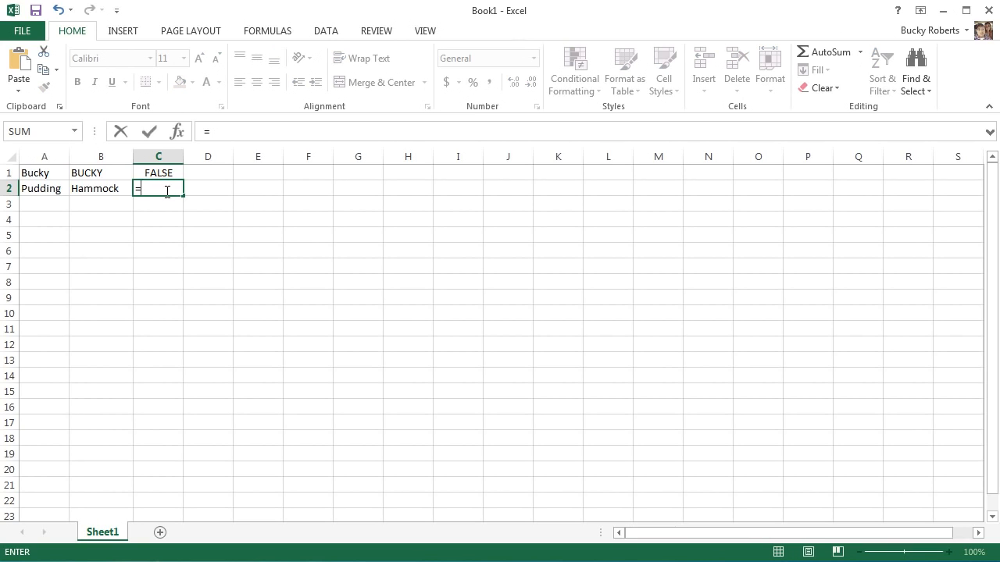
left_click(53, 190)
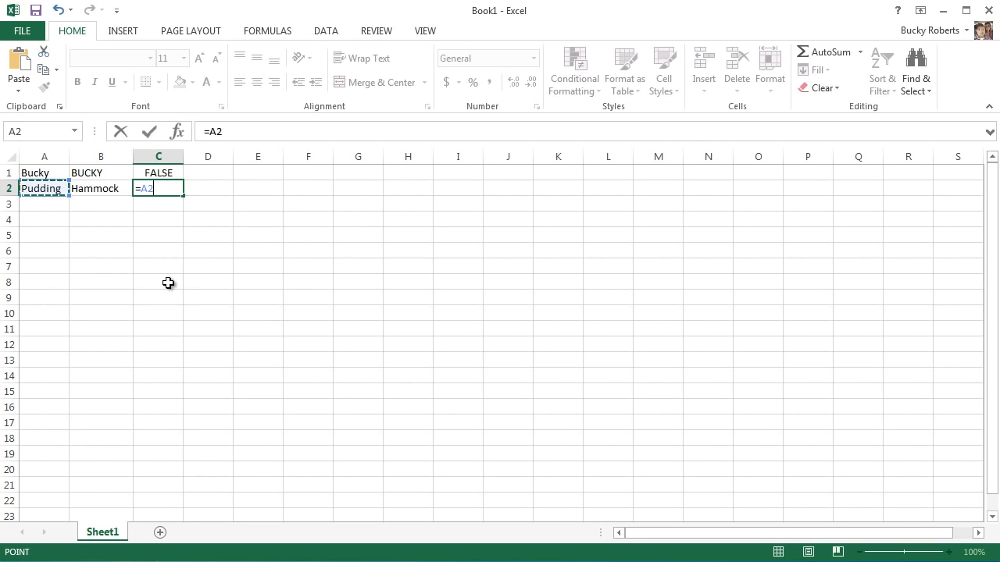
type("&")
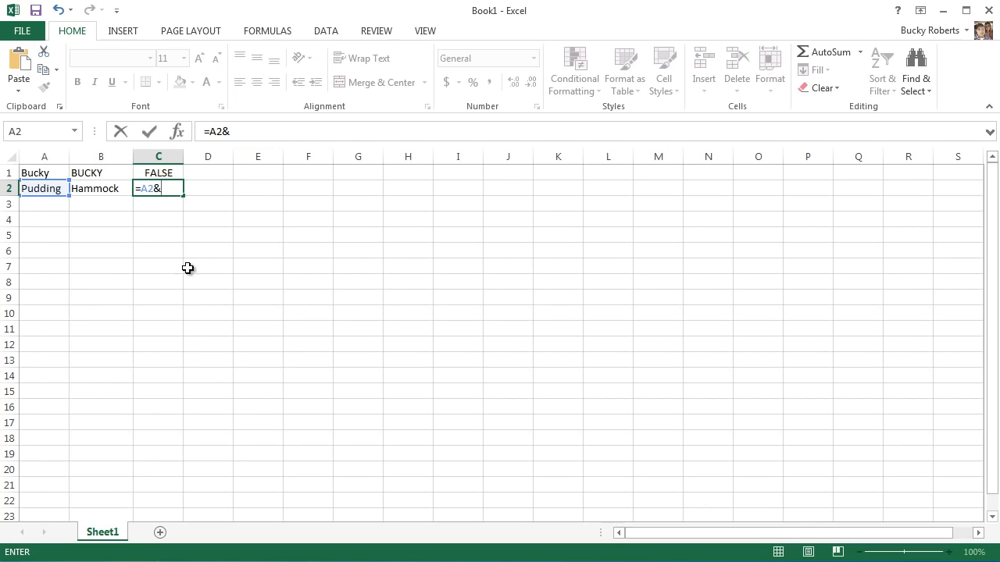
left_click(106, 188)
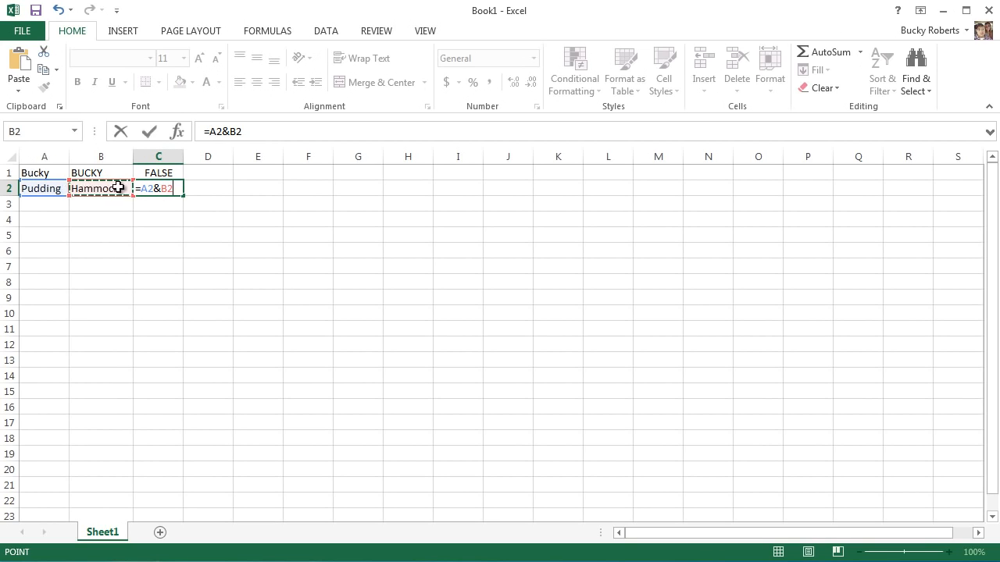
left_click(260, 129)
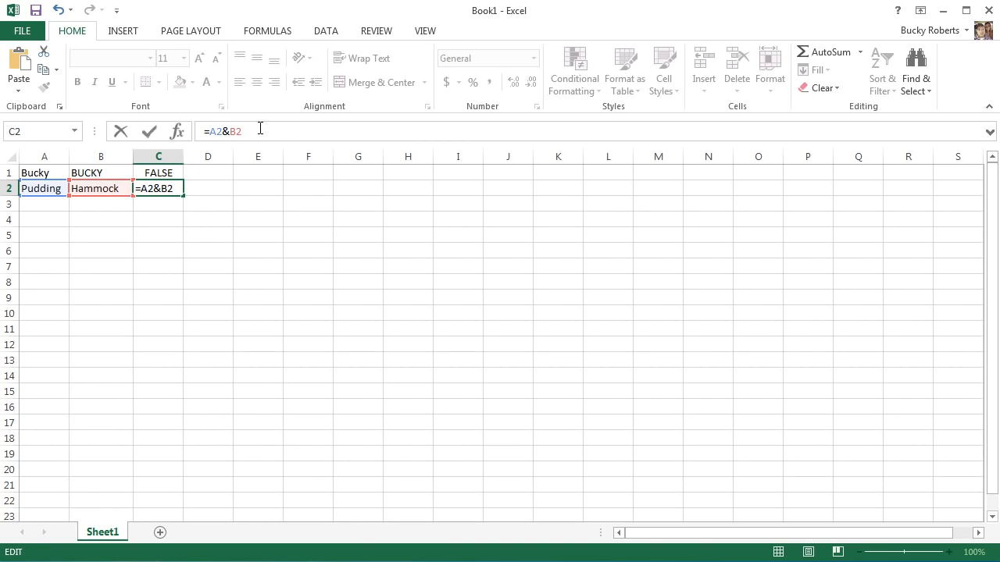
key("Return")
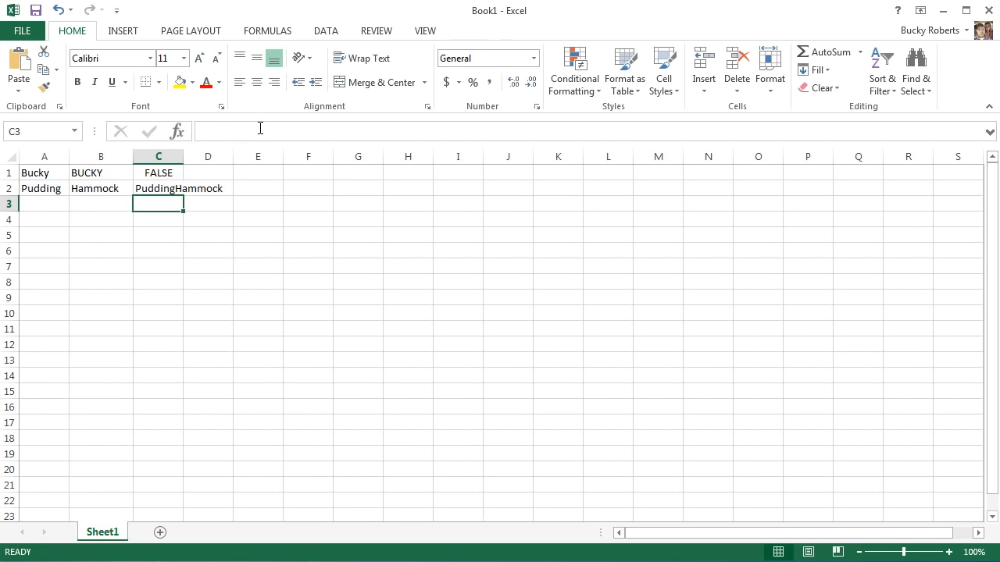
double_click(183, 151)
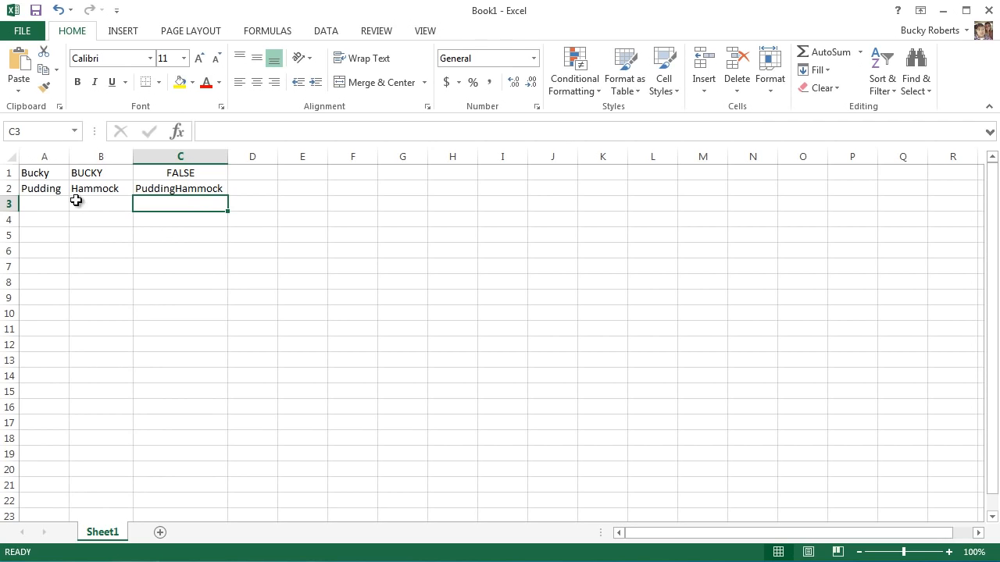
- Change the formula in cell C2 to =A2&" "&B2 so a space separates the two words, and review it
left_click(188, 188)
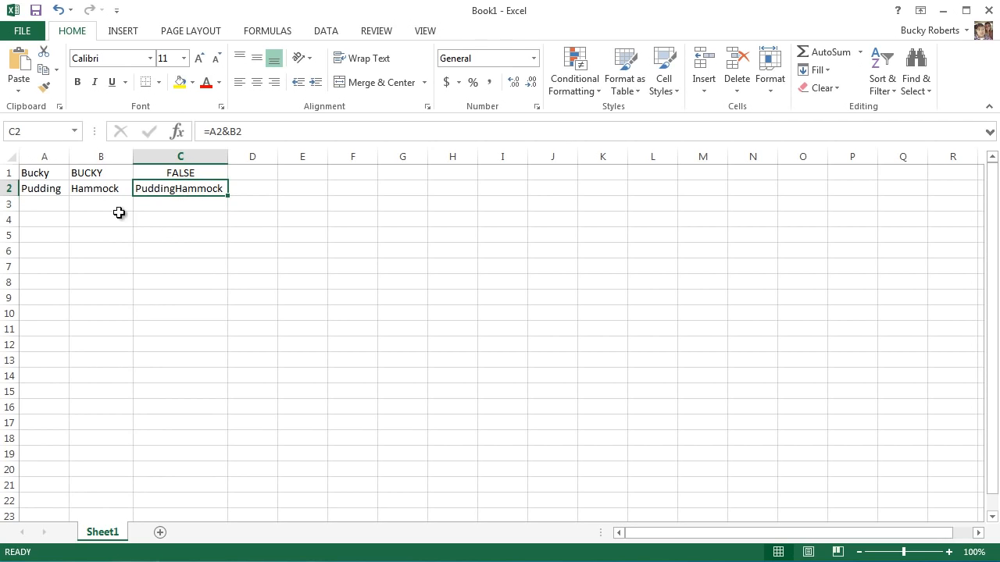
left_click(55, 191)
left_click(92, 188)
left_click(161, 188)
left_click(229, 131)
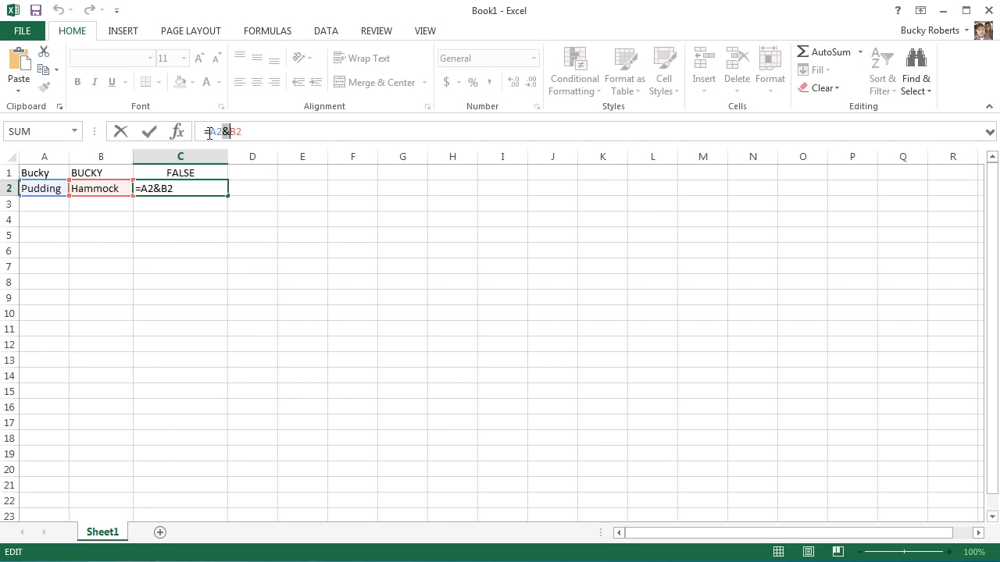
left_click_drag(210, 132, 224, 132)
double_click(234, 131)
left_click(227, 131)
type("\"\"")
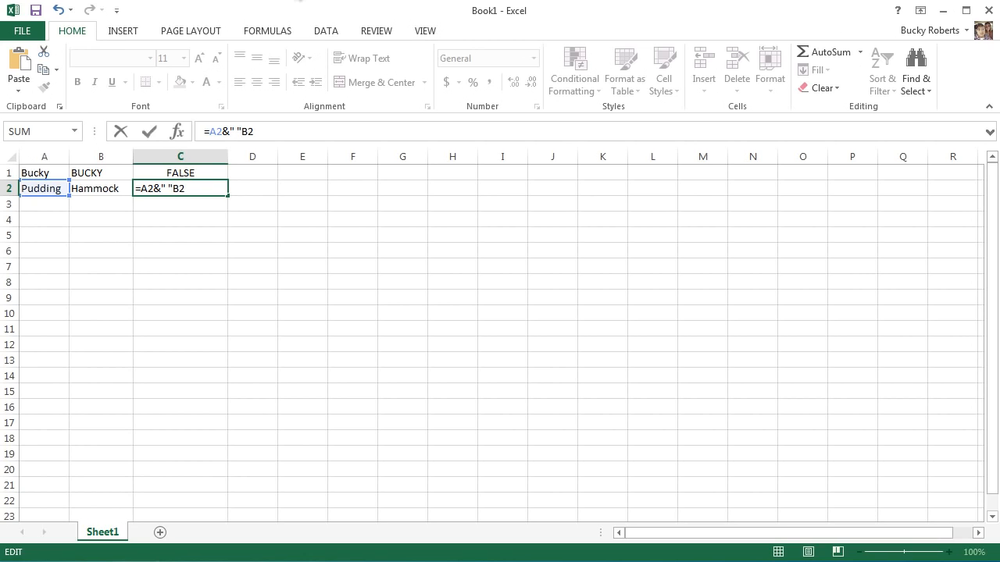
type(" &")
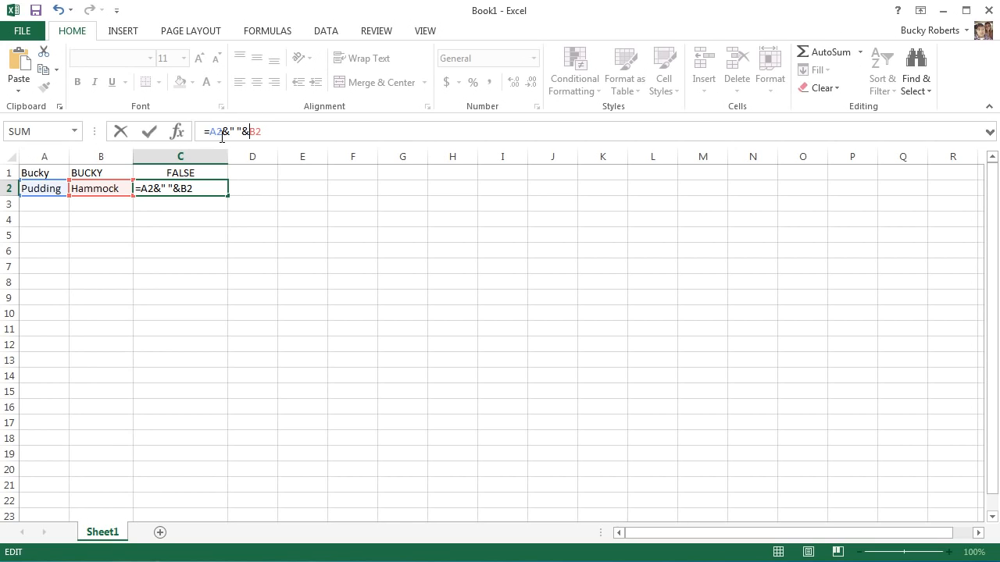
left_click_drag(210, 131, 265, 130)
left_click(278, 130)
key("Return")
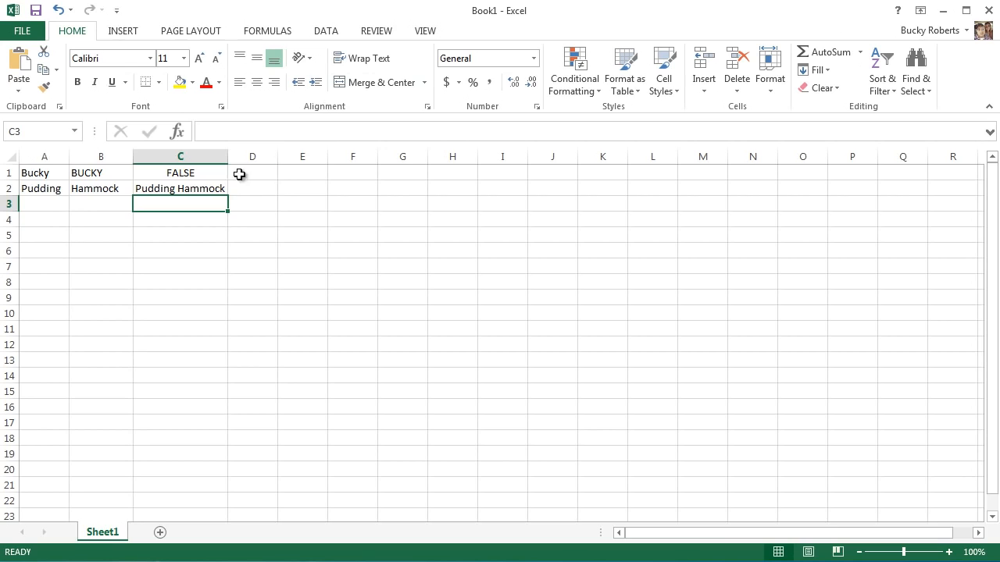
left_click(214, 187)
left_click(279, 131)
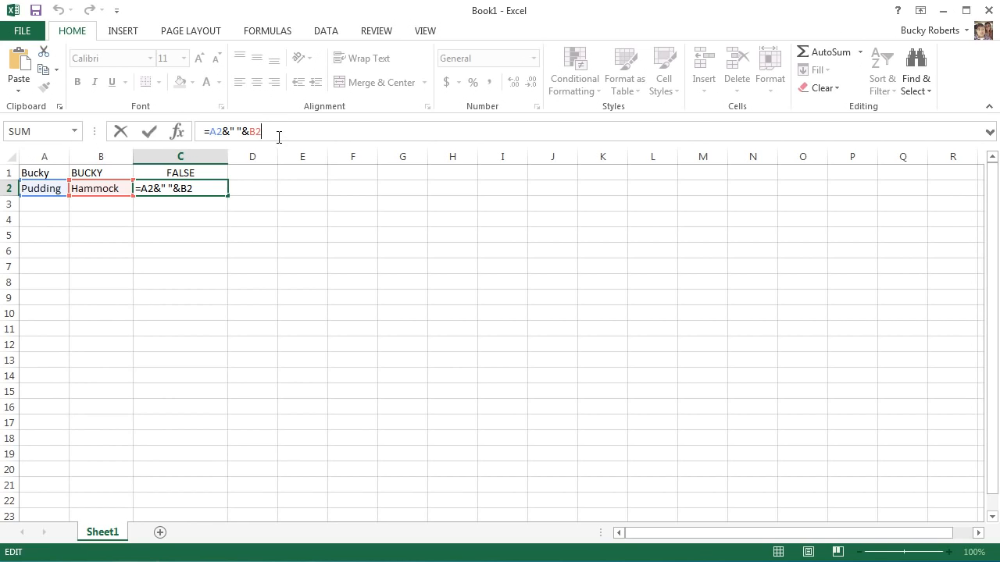
key("Return")
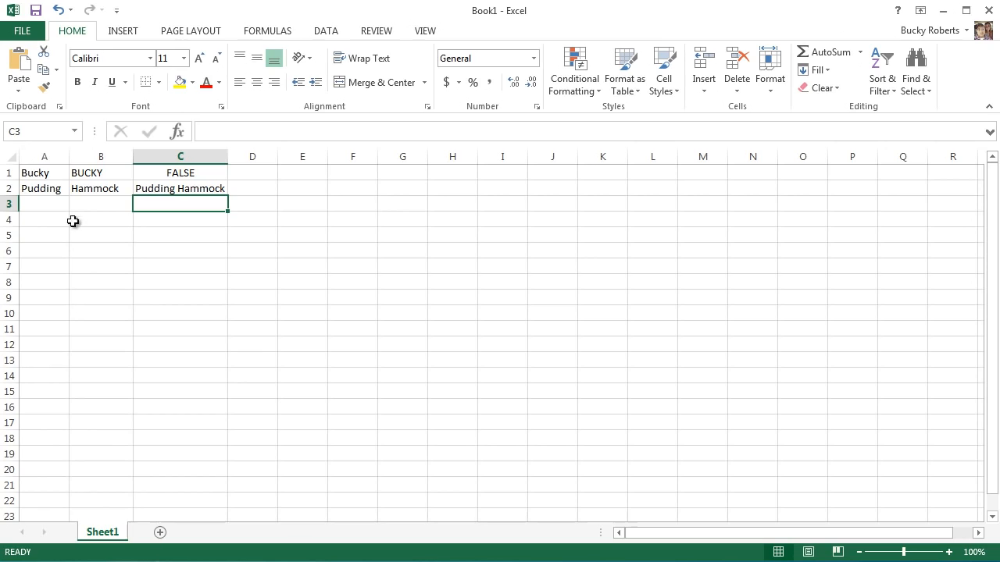
- Enter a sample street address in cell A4 and widen column A to fit it
left_click(42, 225)
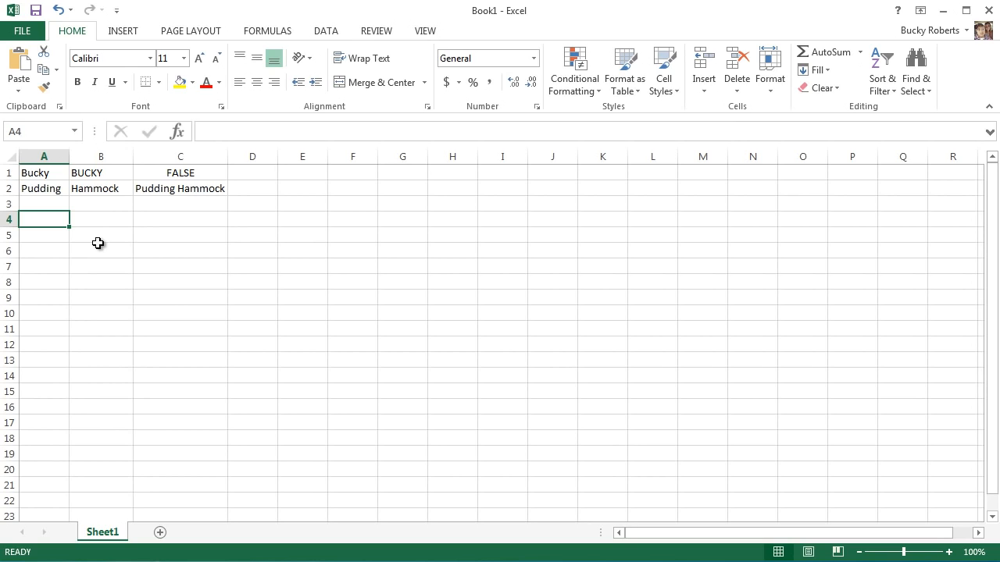
type("45")
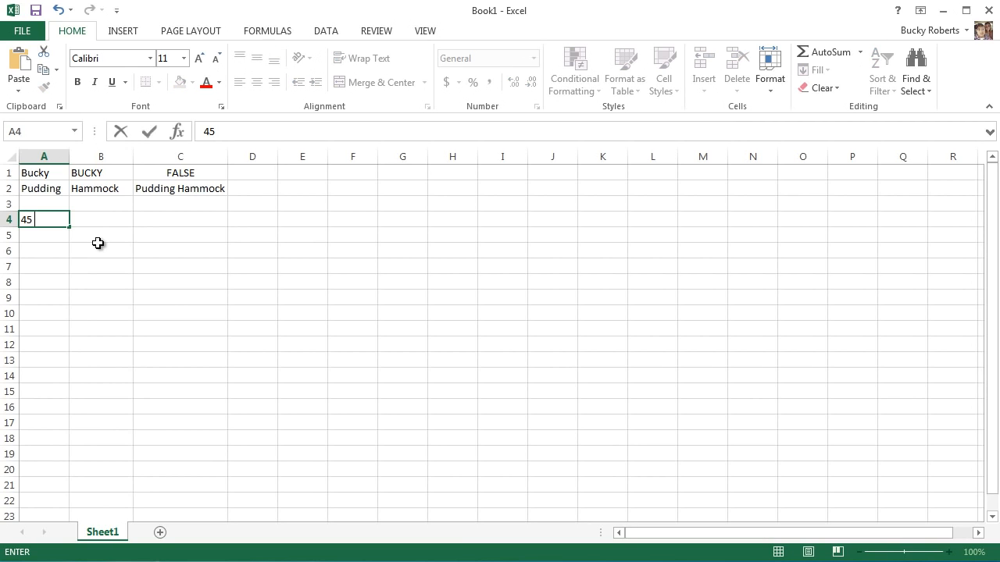
type(" Hamblaste")
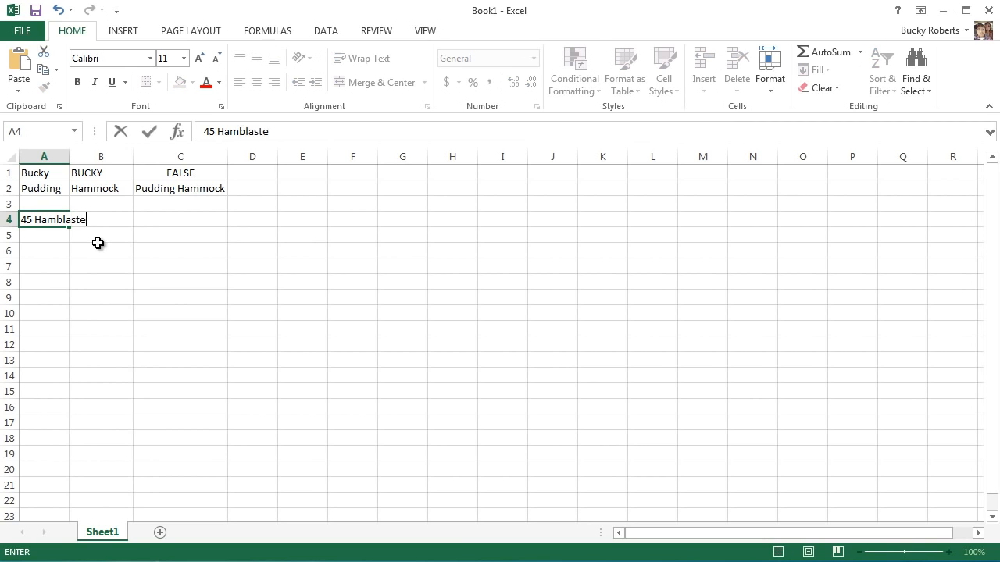
type("r La.")
key("ctrl+Return")
key("Return")
double_click(69, 156)
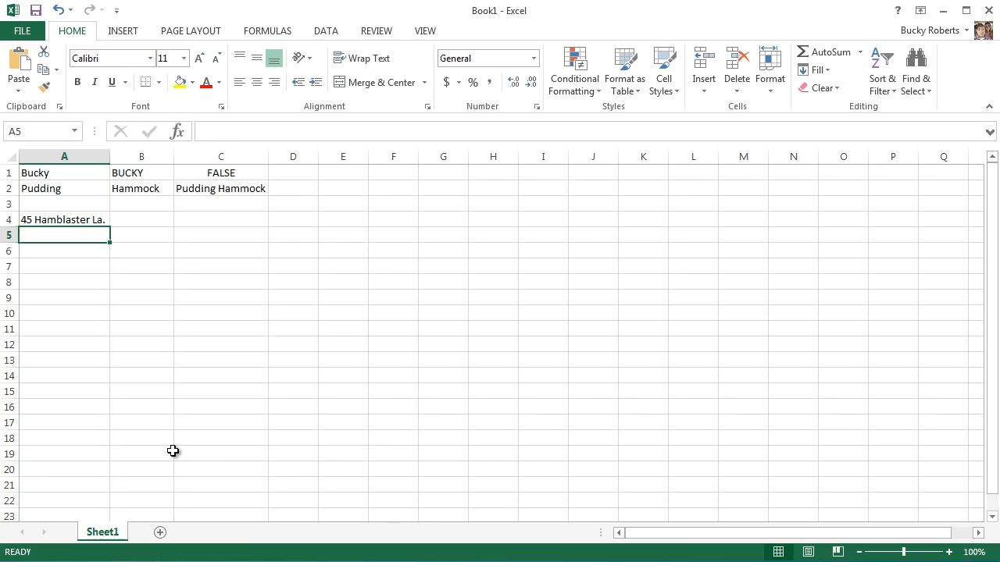
- Enter the city and state of the sample address in cell A5
type("Pumpkin")
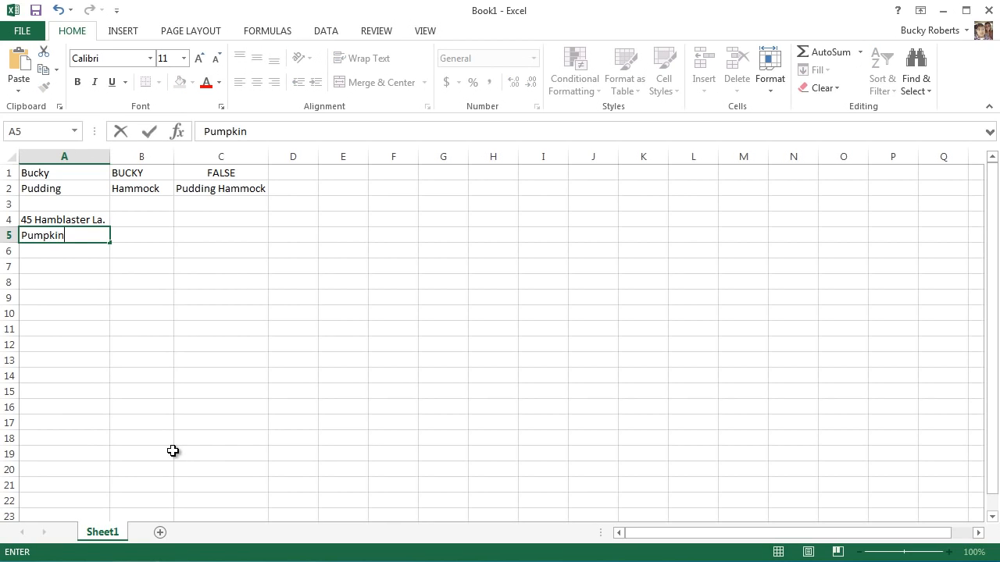
type(", VA")
key("Return")
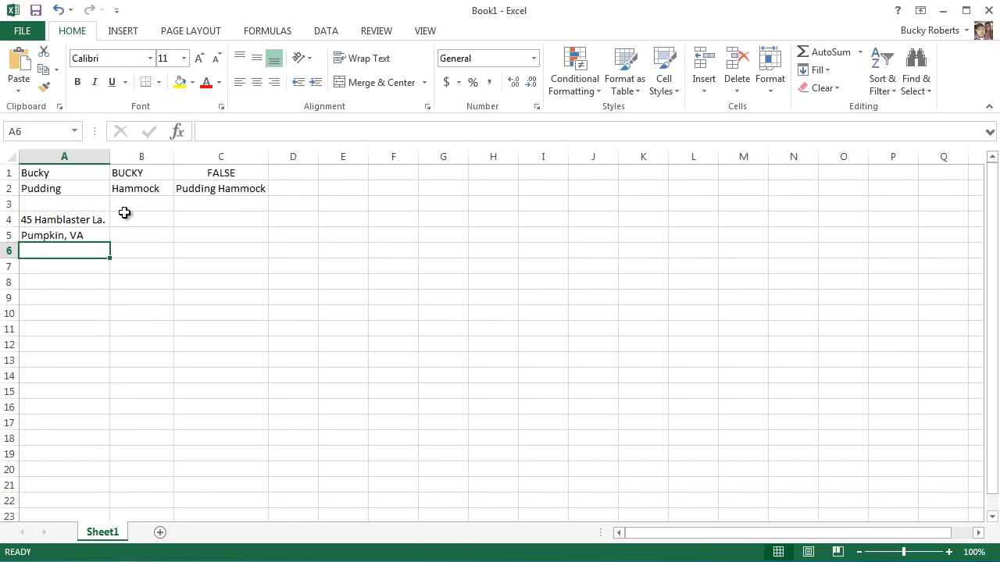
- Join the two address lines in cell A7 with the formula =A4&A5
left_click(92, 232)
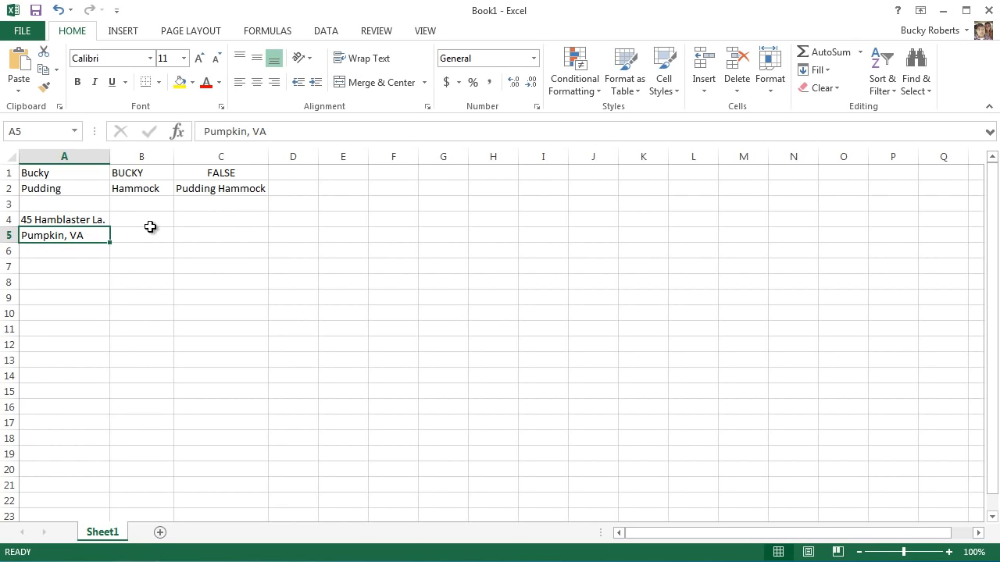
left_click(79, 265)
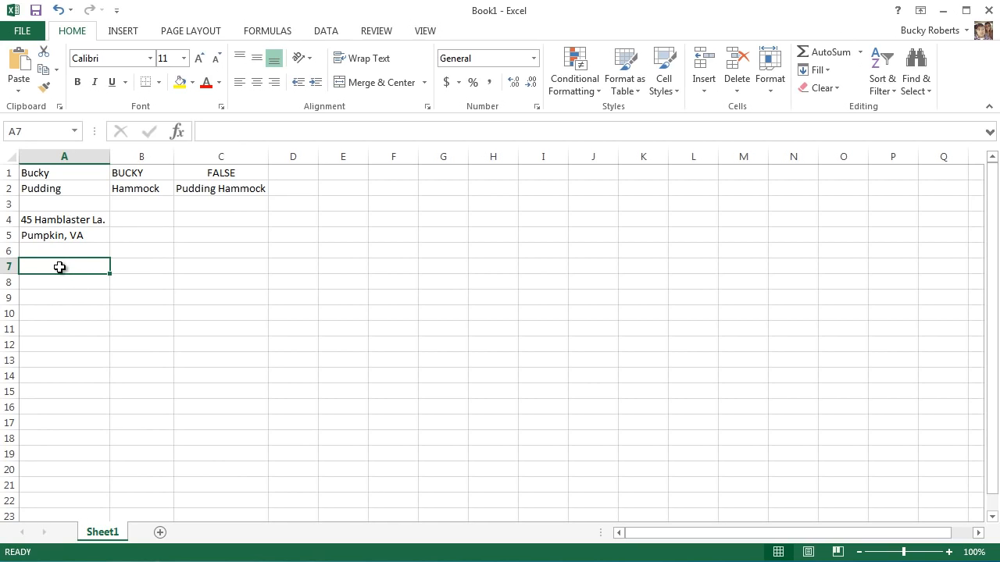
left_click(54, 221)
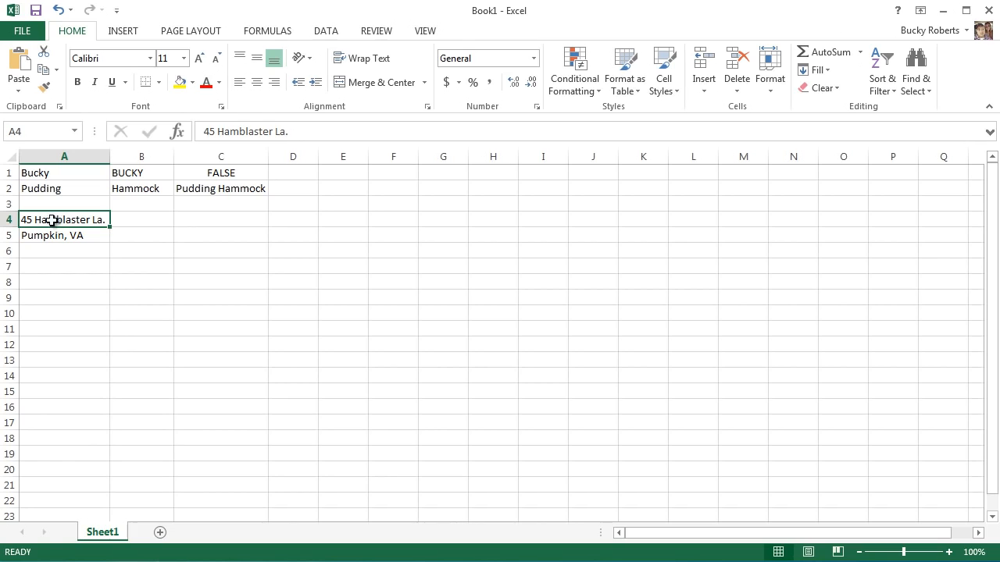
left_click(59, 266)
type("=")
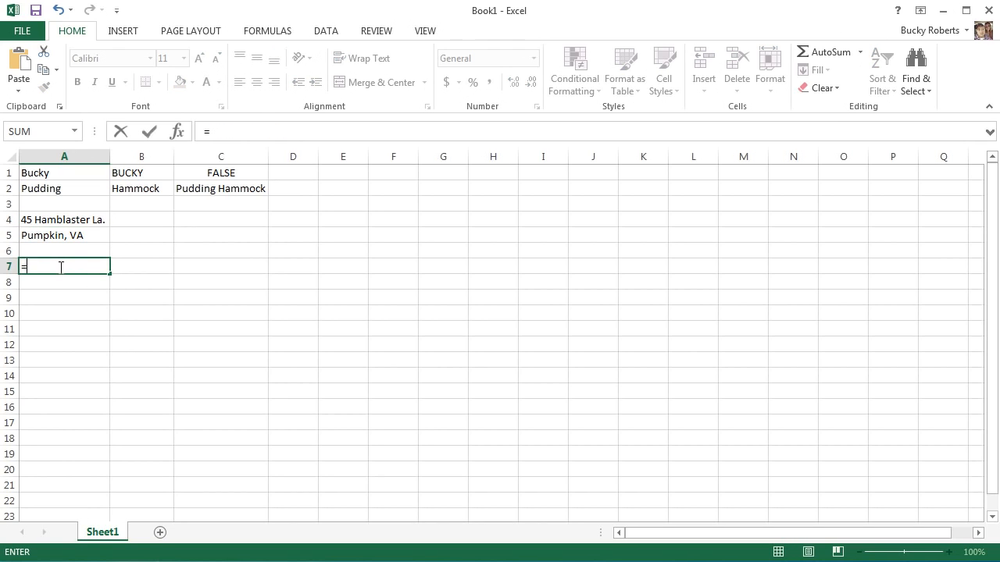
left_click(46, 221)
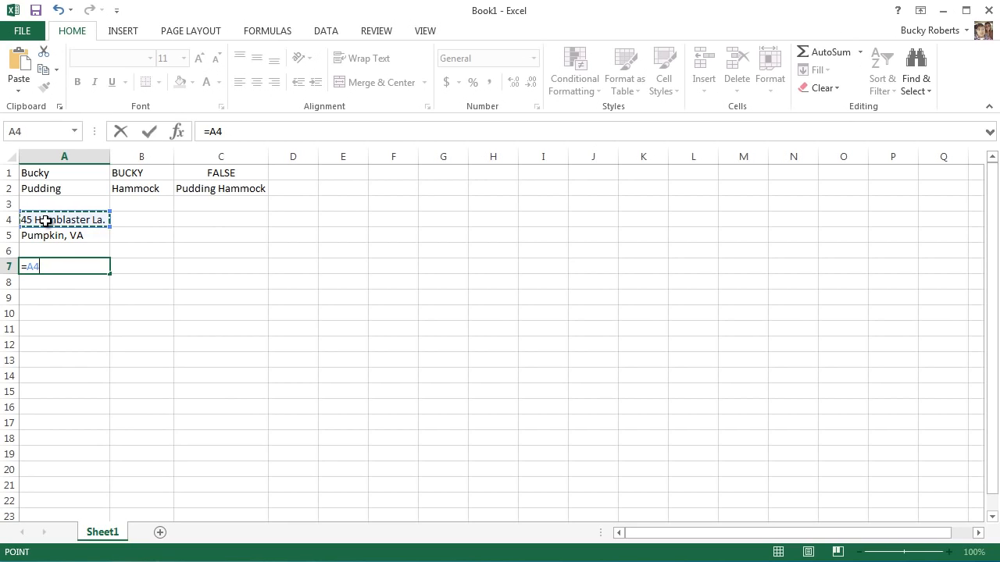
type("&")
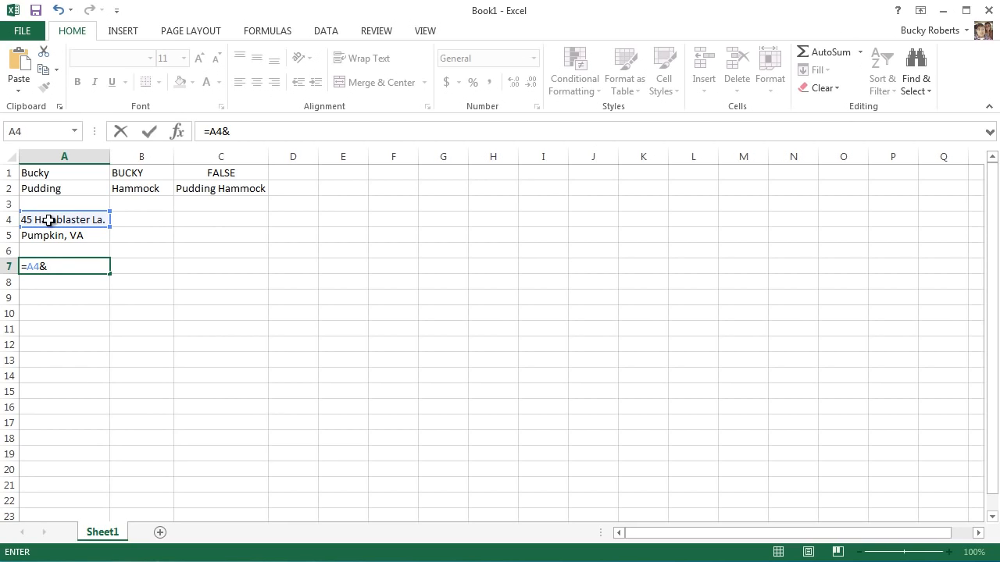
left_click(63, 235)
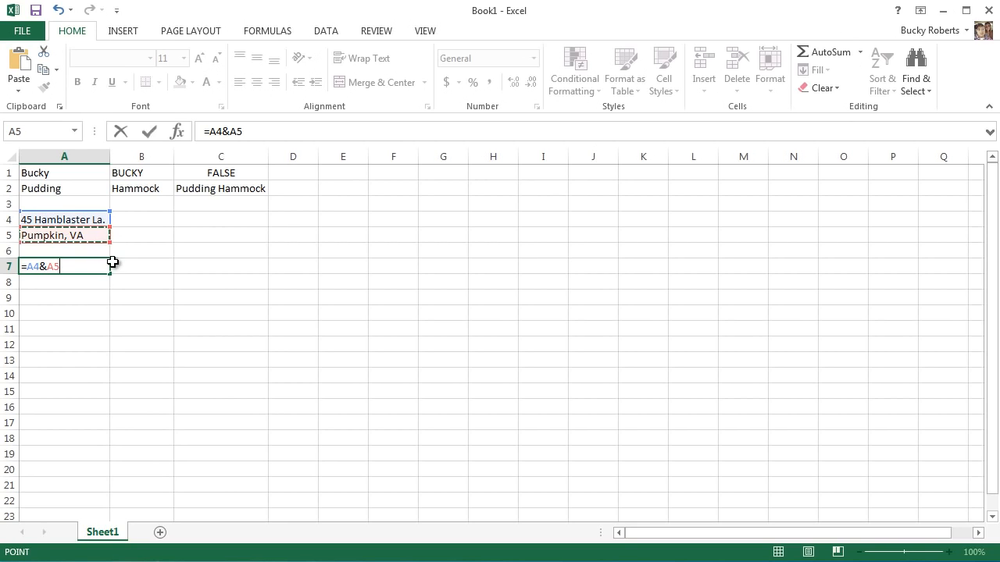
key("Return")
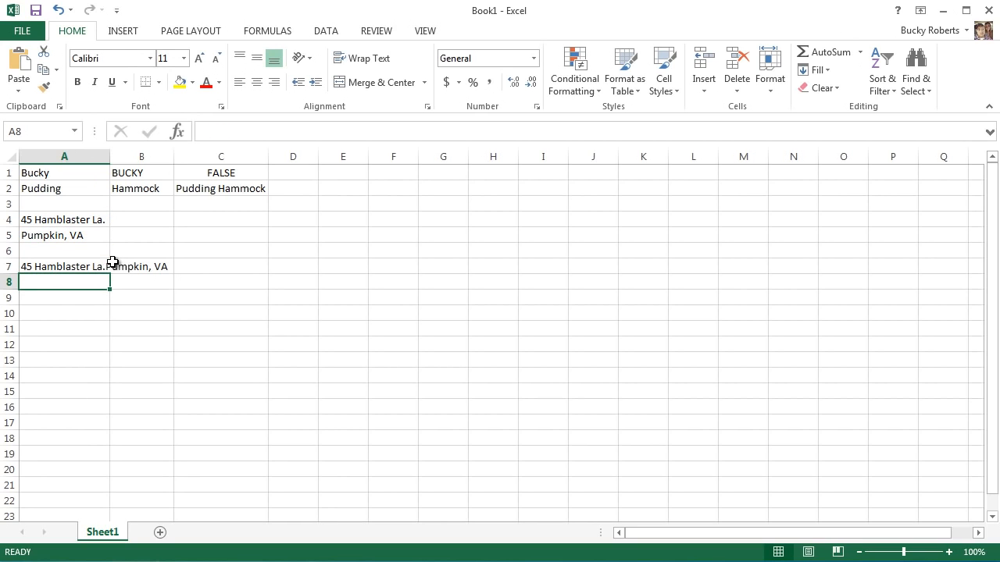
- Widen column A to fit the joined address in A7, and review its formula against source cells A4 and A5
left_click(84, 268)
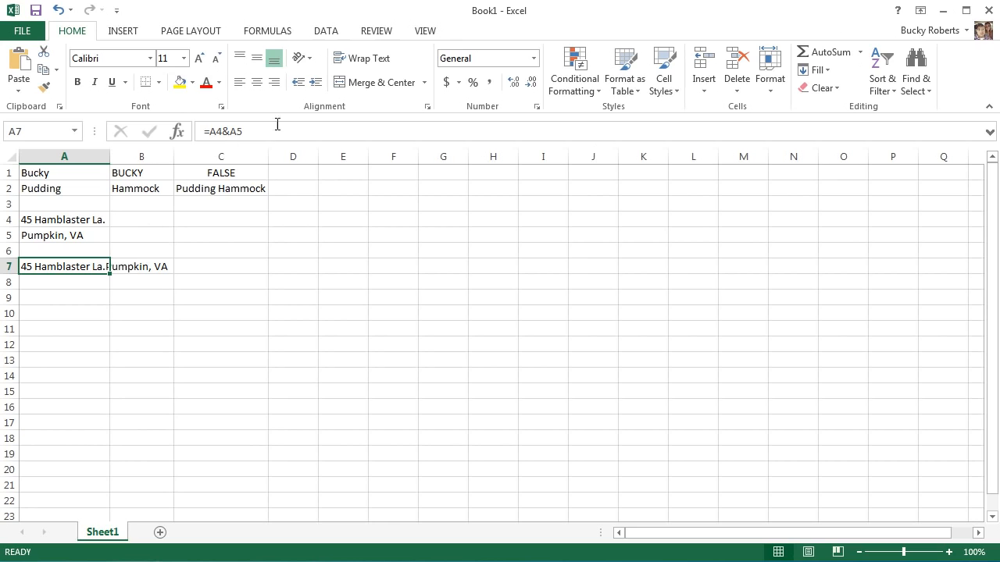
left_click(232, 130)
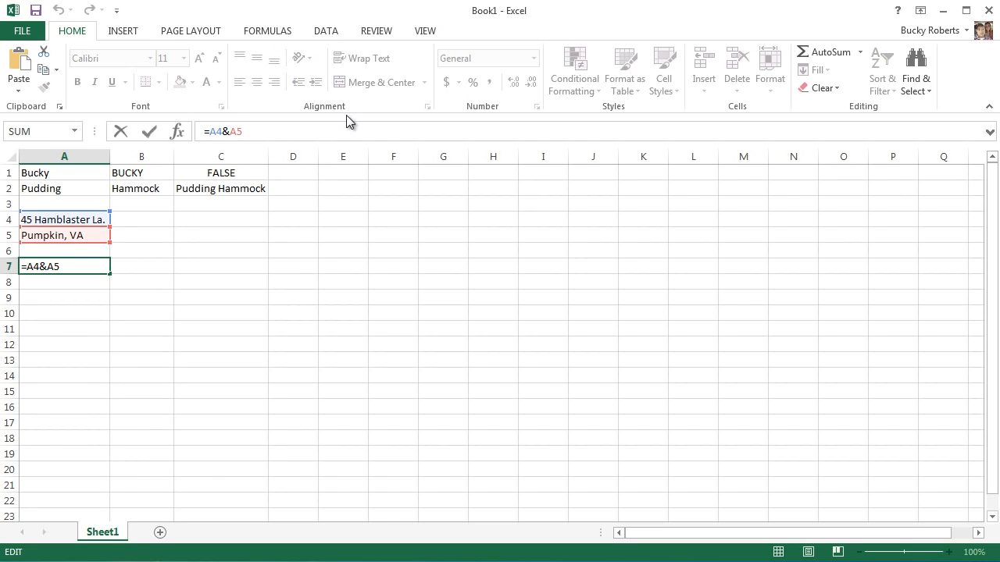
left_click(306, 132)
key("Return")
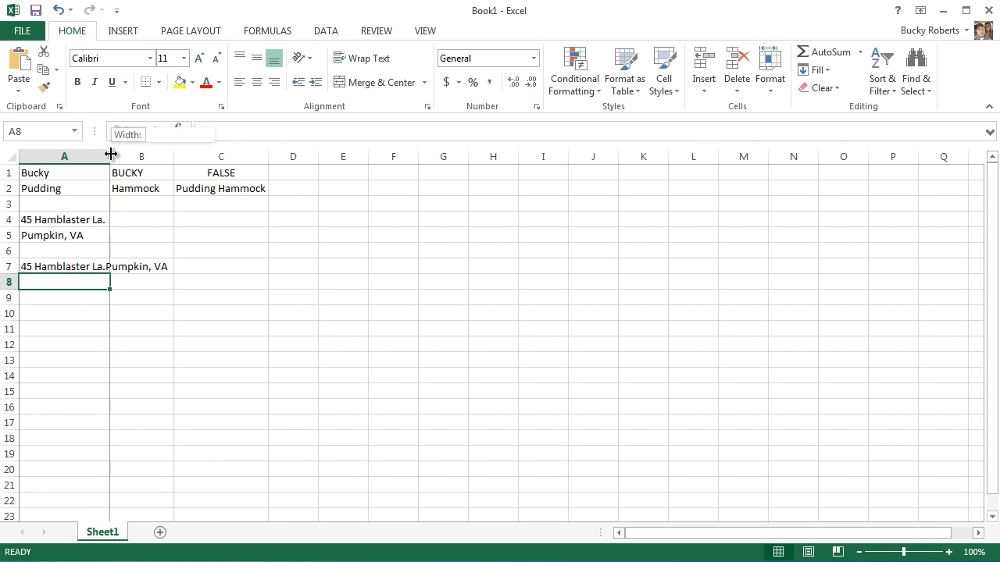
double_click(110, 156)
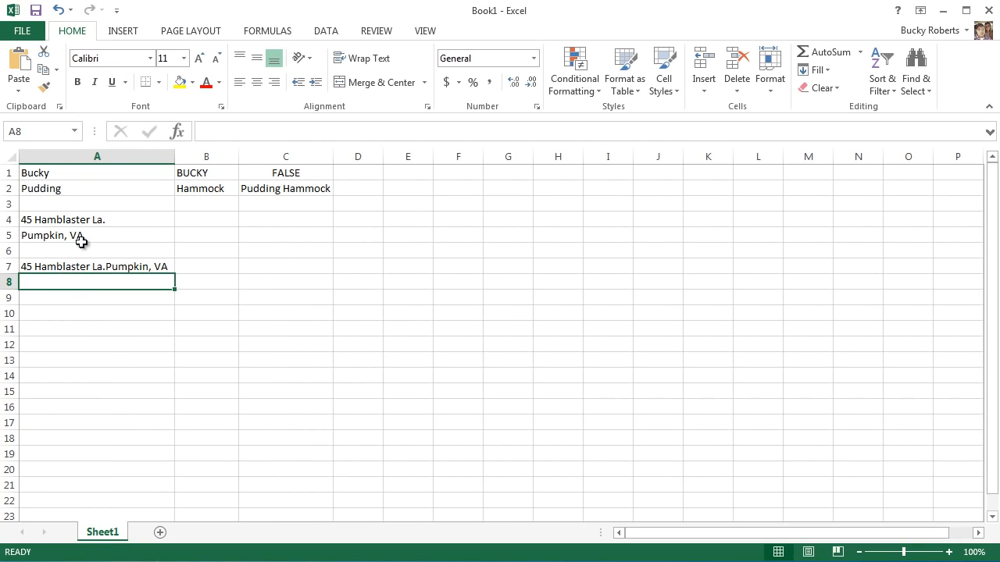
left_click_drag(71, 220, 122, 235)
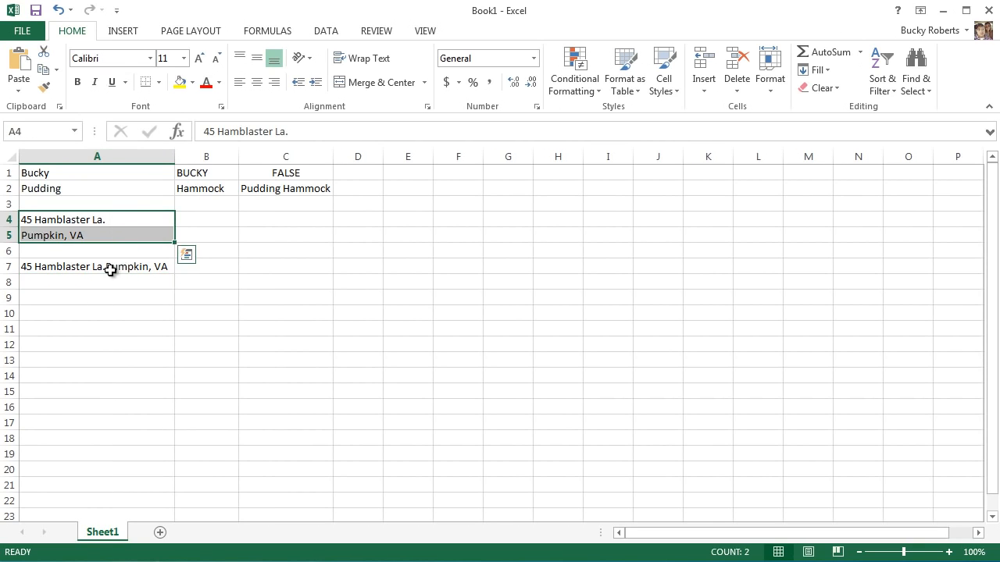
left_click(80, 268)
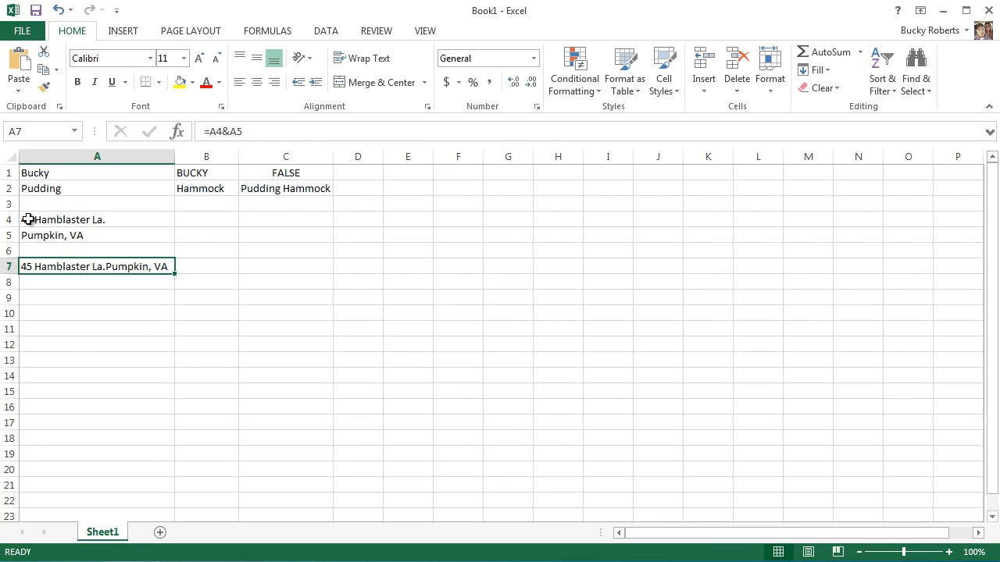
left_click(84, 238)
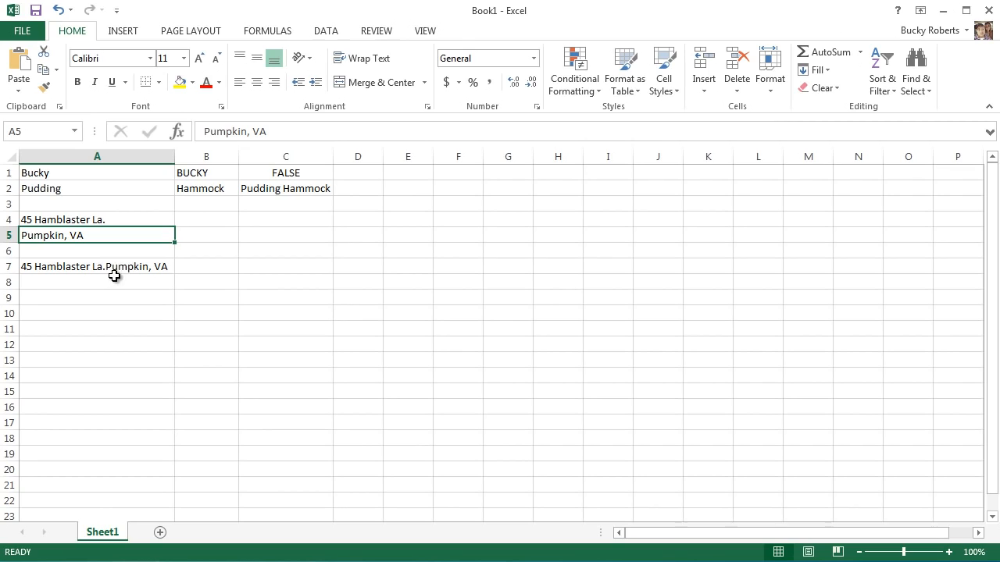
- Add a line-break character between the two address references in cell A7, making the formula =A4&CHAR(10)&A5
left_click(125, 268)
left_click(230, 131)
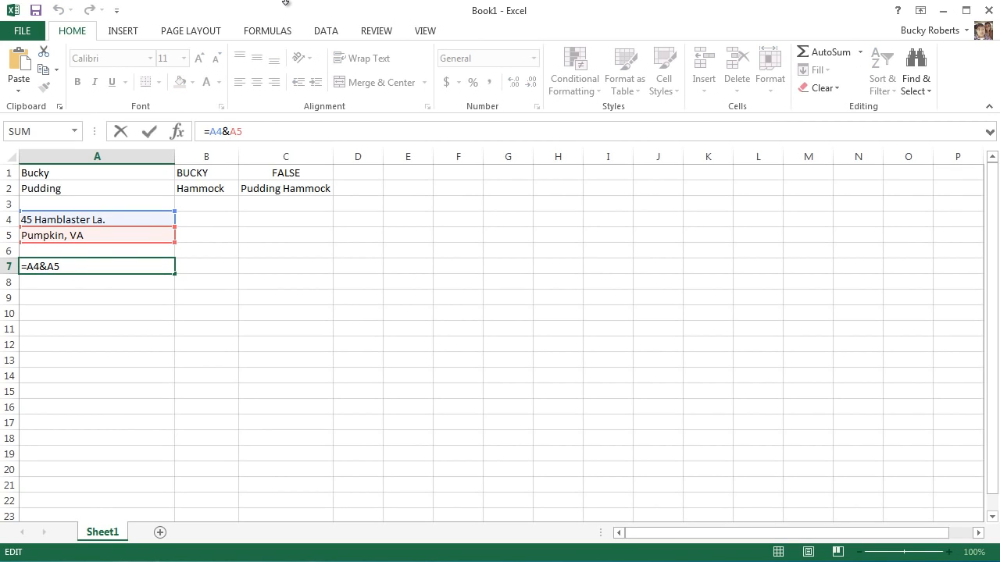
key("Return")
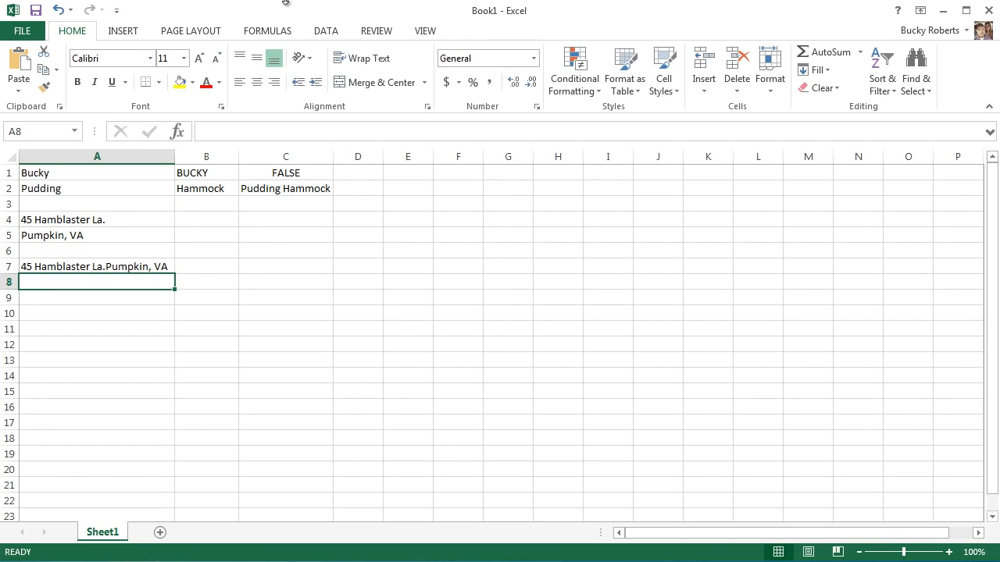
left_click(134, 266)
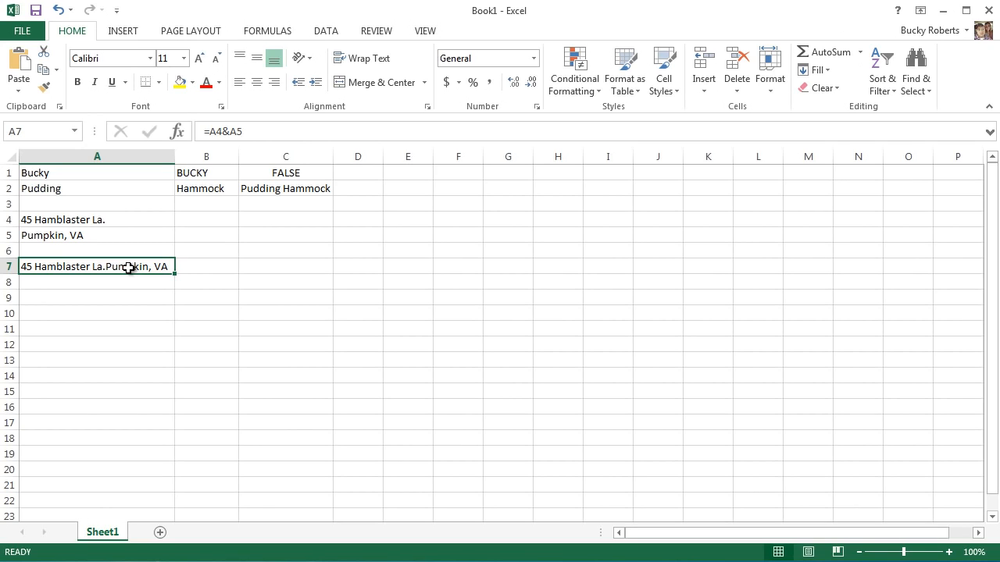
left_click(229, 131)
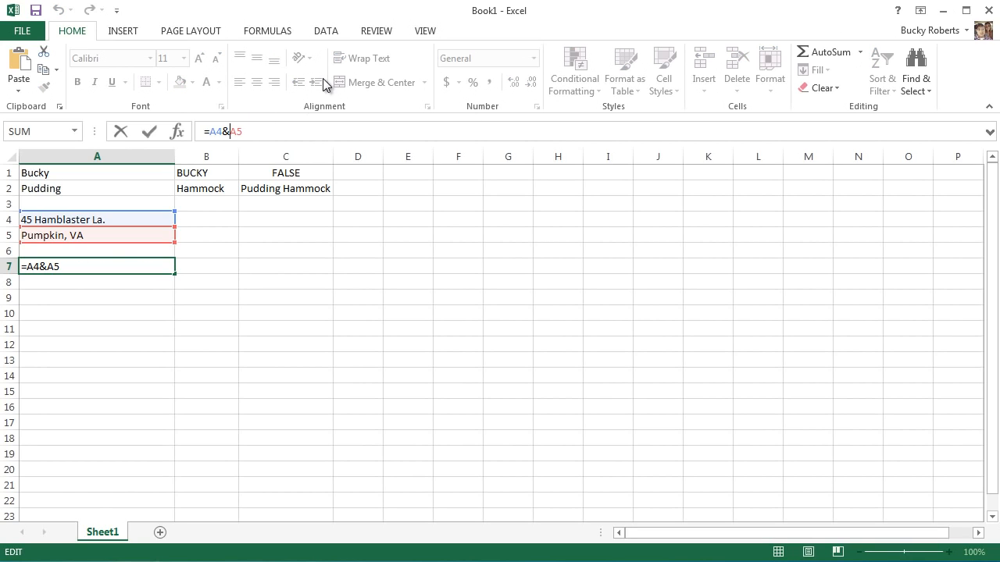
type("&")
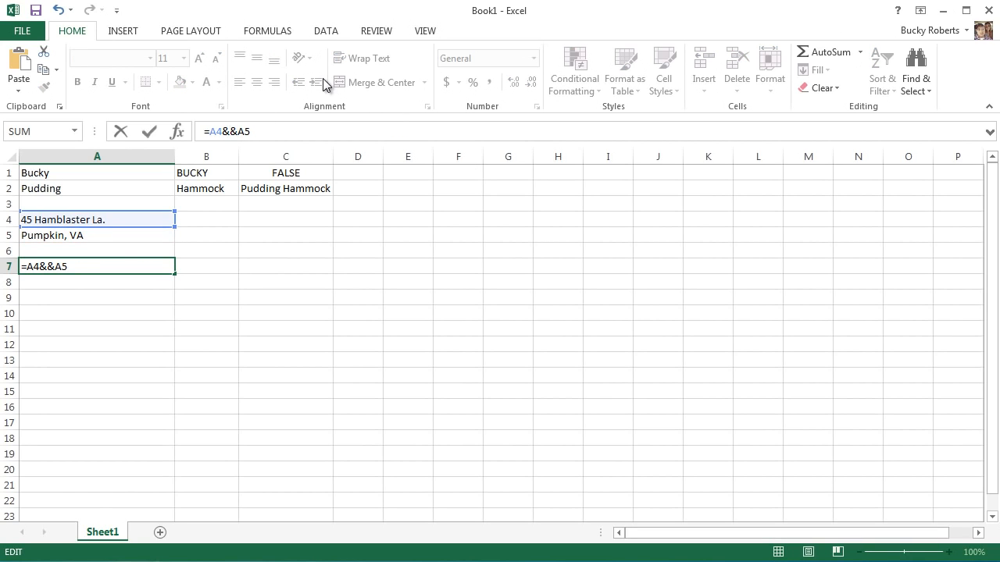
type("CHAR(10)")
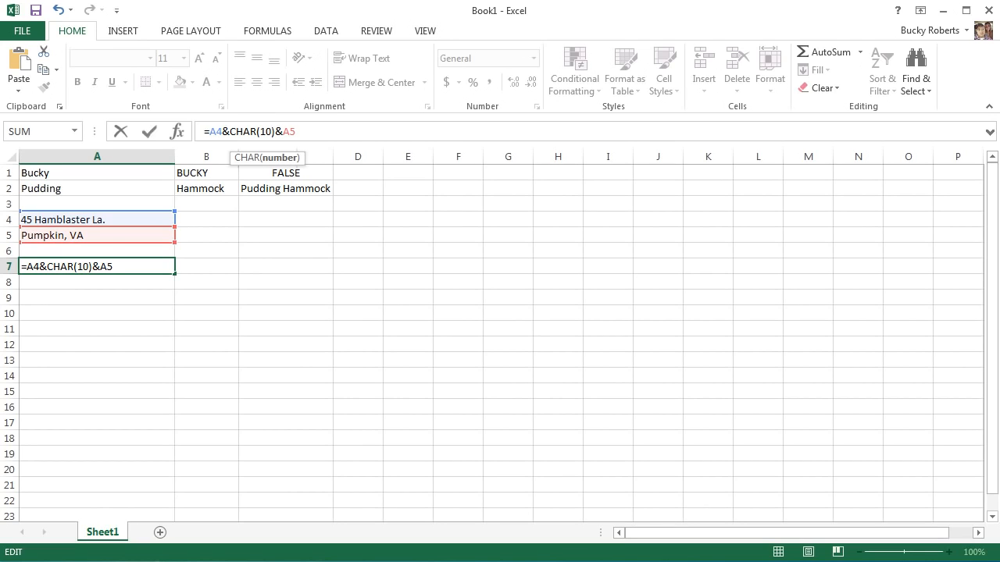
left_click(320, 132)
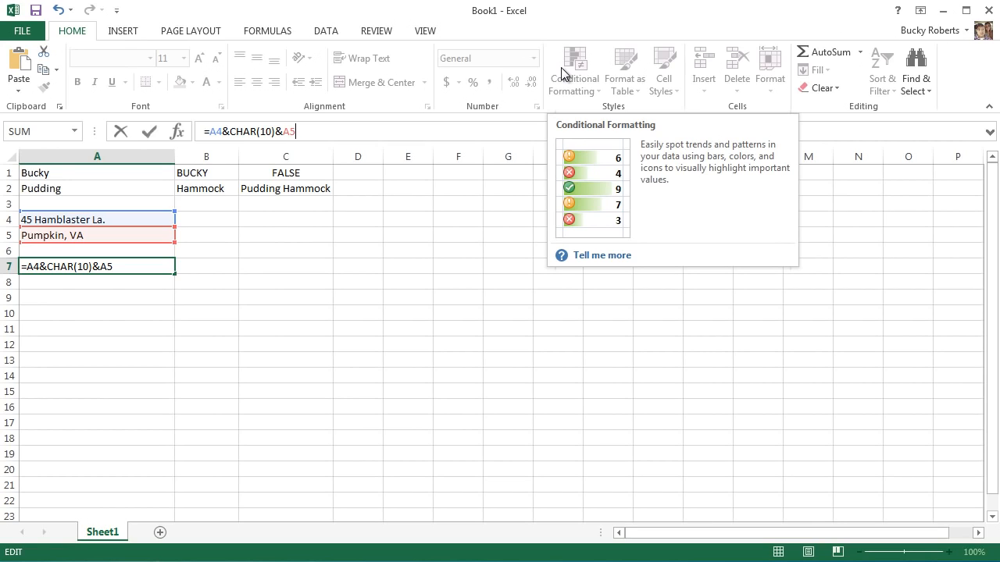
- Review the A4 reference and the CHAR(10) part of the A7 formula, and commit the formula
left_click(242, 130)
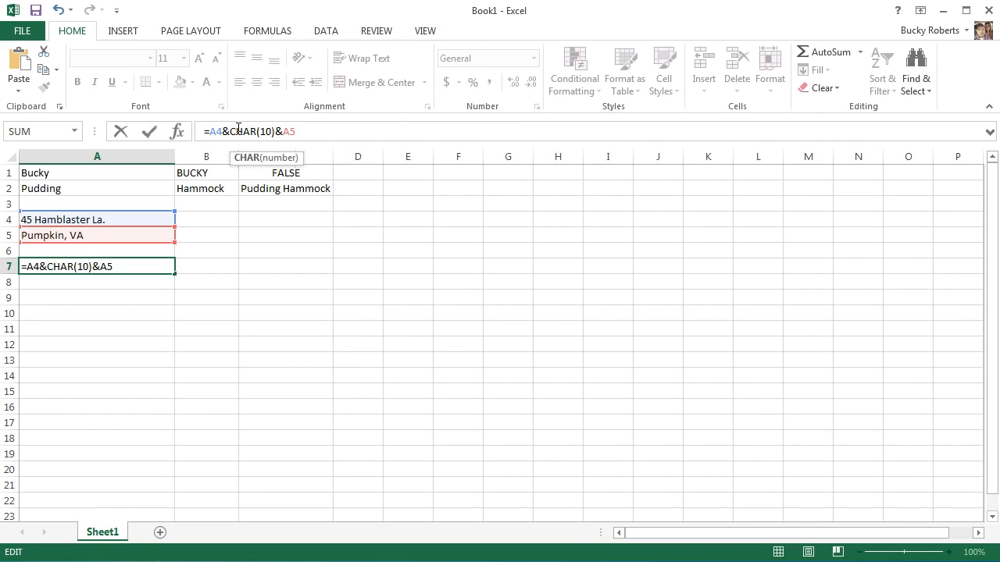
double_click(266, 131)
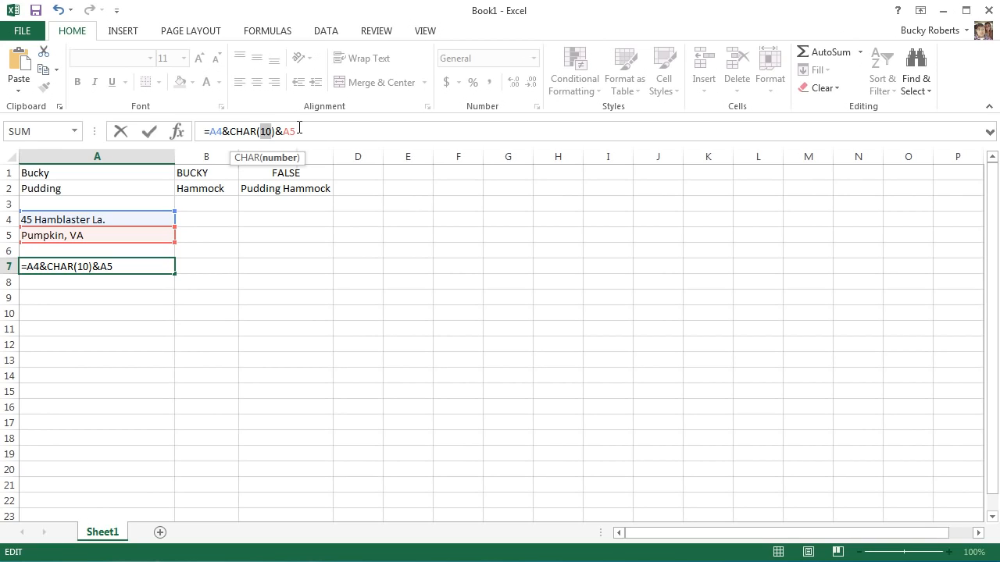
left_click(307, 130)
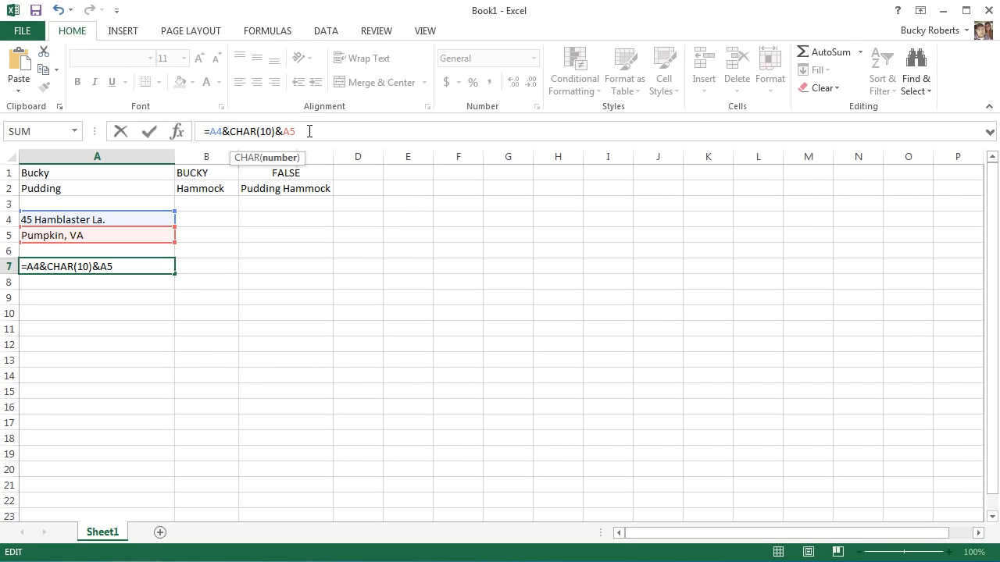
double_click(213, 131)
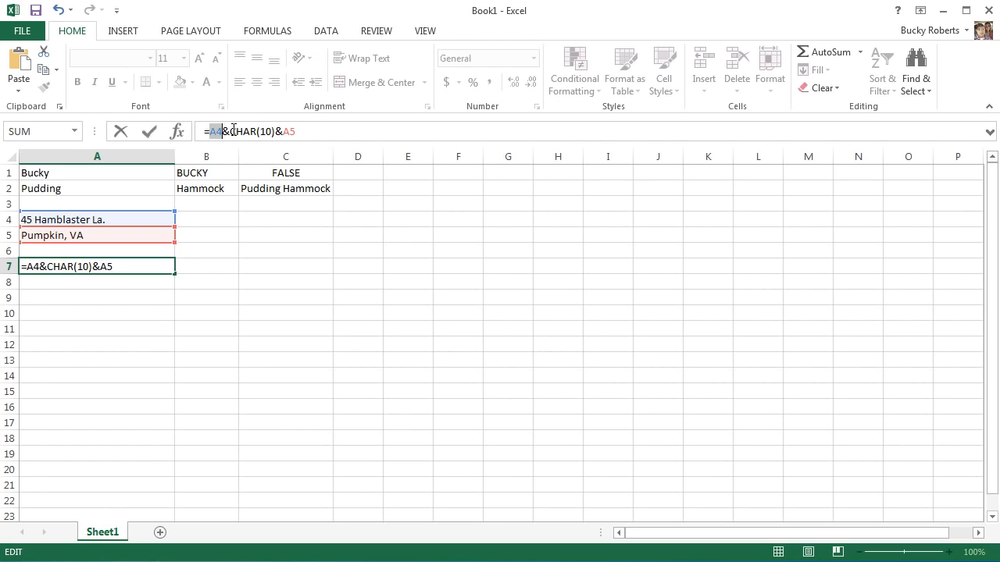
left_click_drag(230, 131, 279, 131)
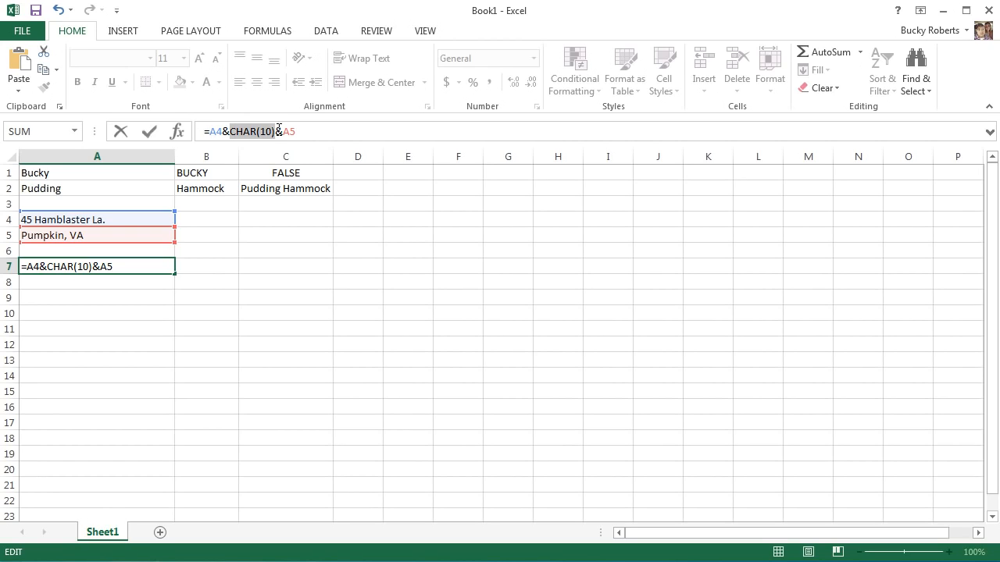
left_click(314, 129)
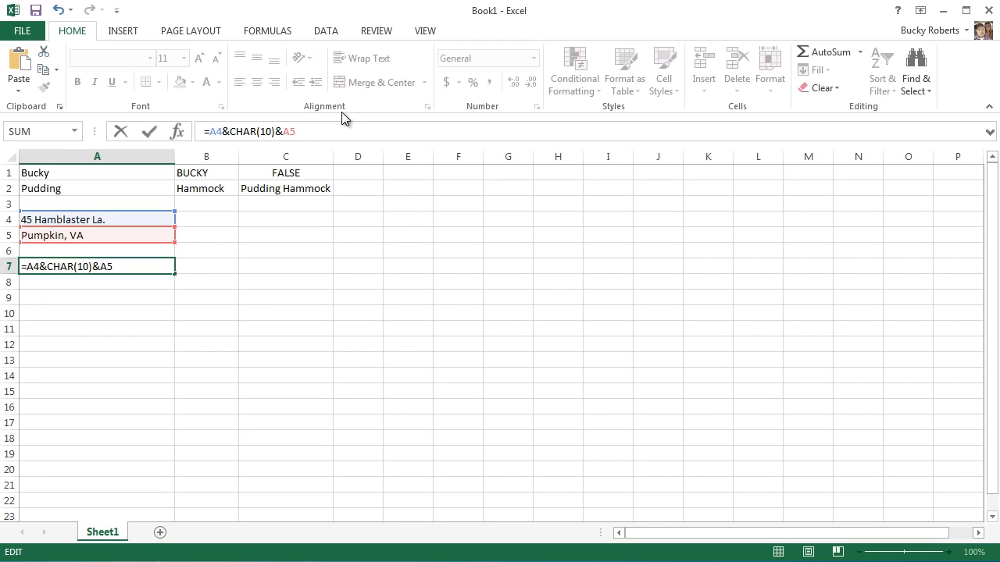
key("Return")
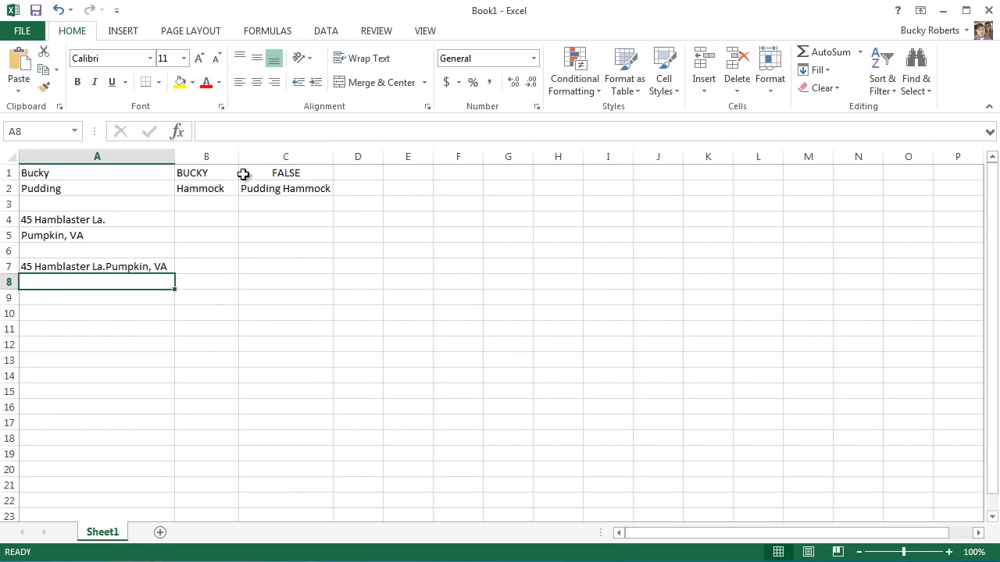
- Widen column A slightly and select the joined address in cell A7
left_click(155, 267)
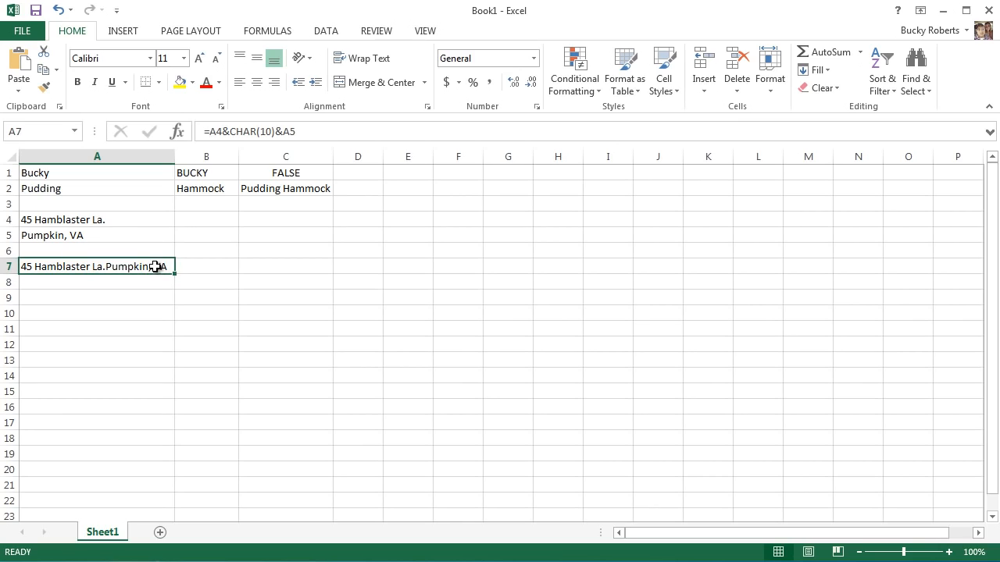
left_click_drag(175, 156, 182, 156)
left_click(92, 254)
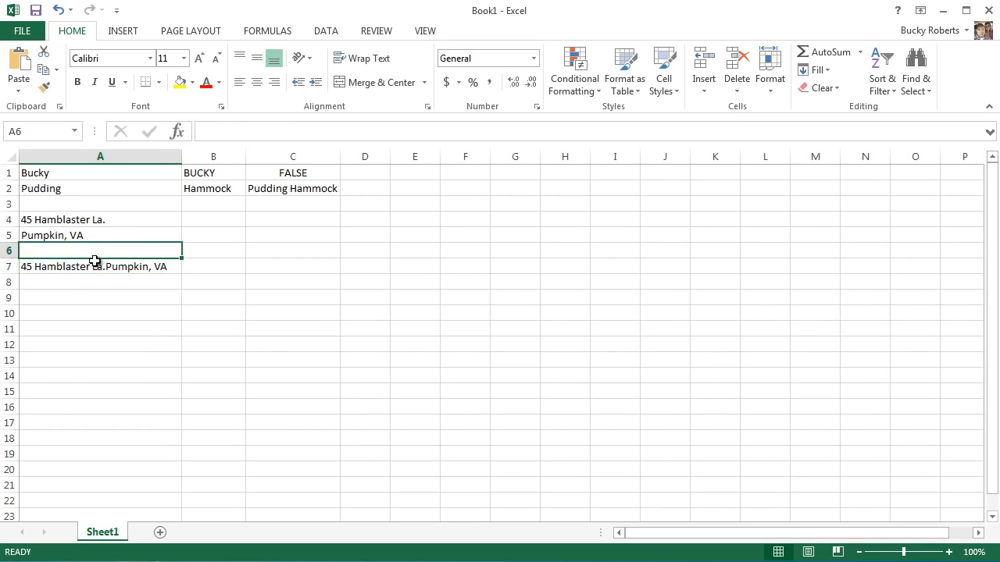
left_click(97, 265)
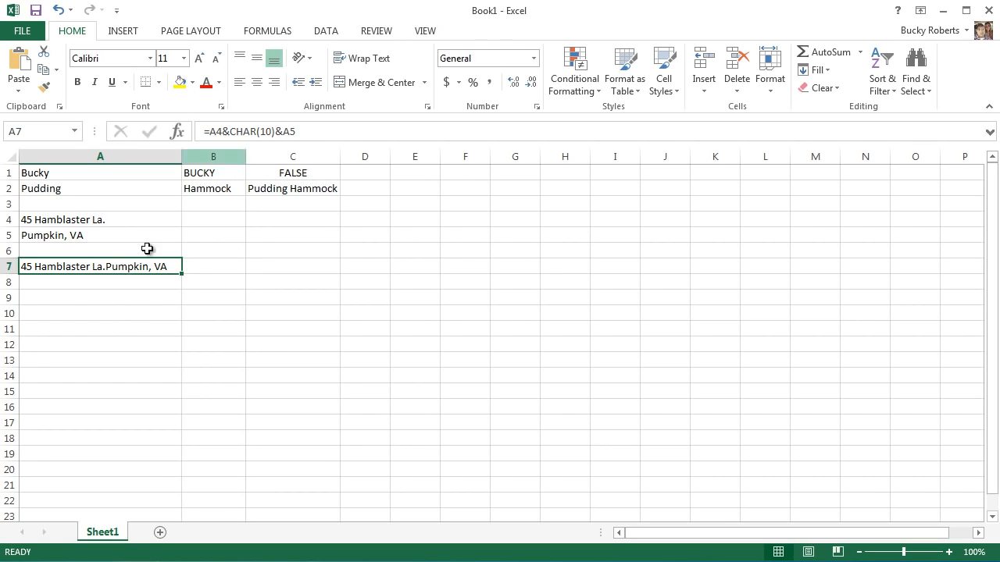
- Turn on the Wrap text option in the cell formatting of A7
right_click(120, 269)
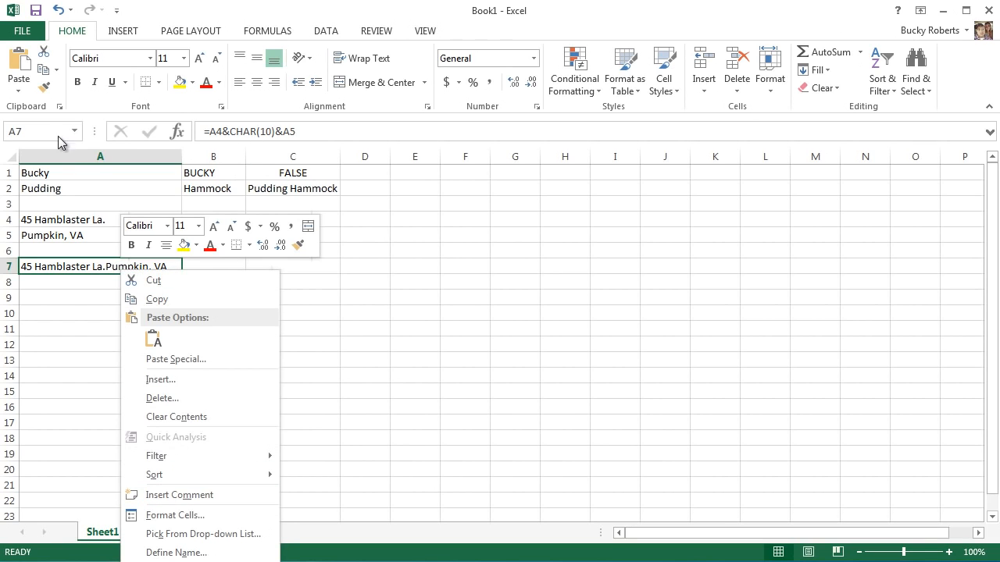
left_click(79, 153)
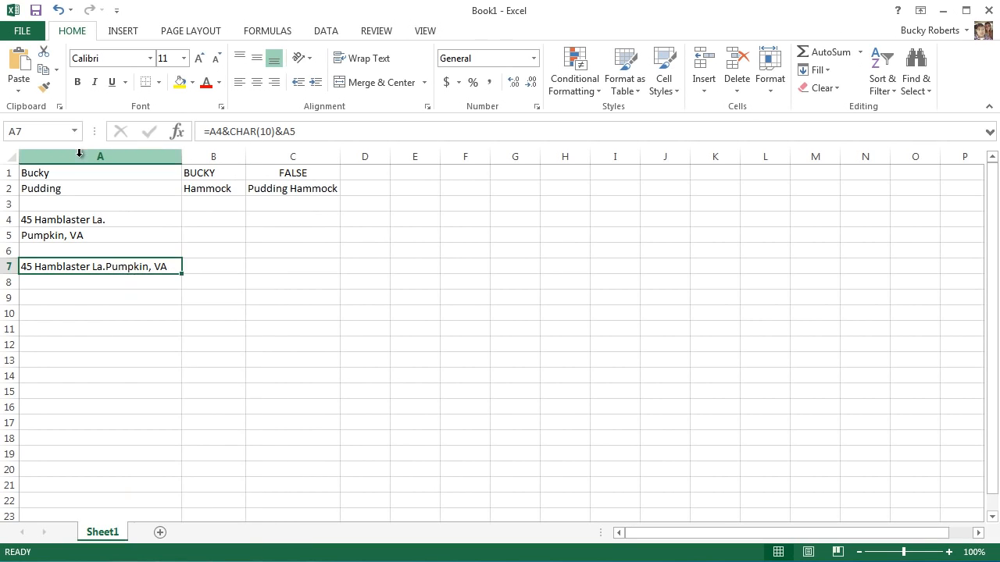
right_click(108, 266)
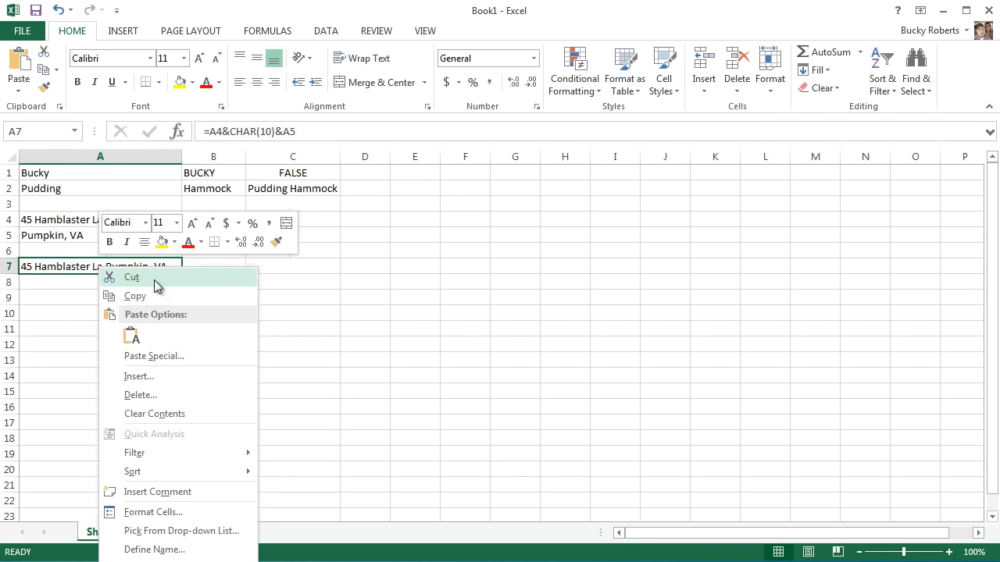
left_click(188, 525)
left_click_drag(116, 265, 412, 90)
left_click(341, 138)
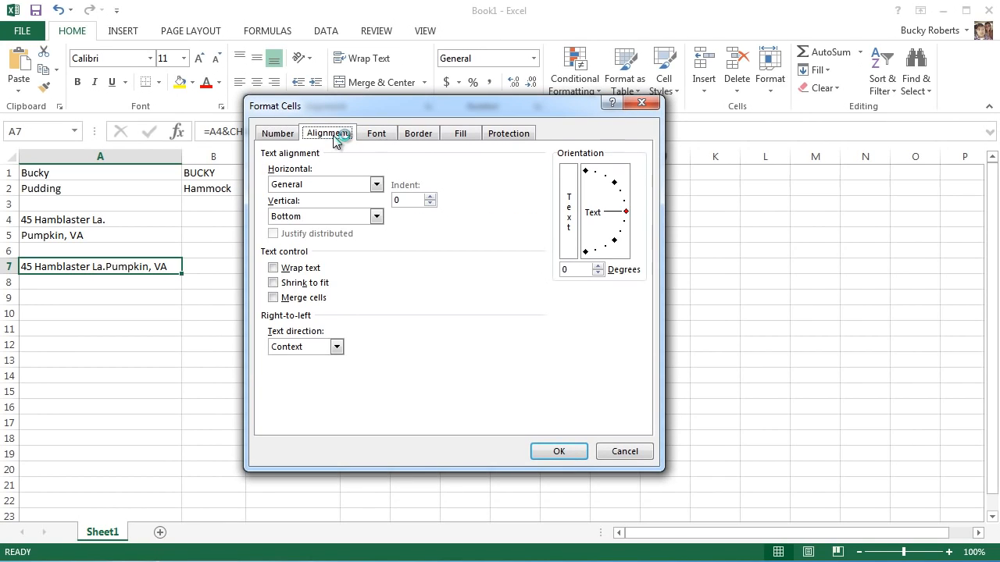
left_click(274, 268)
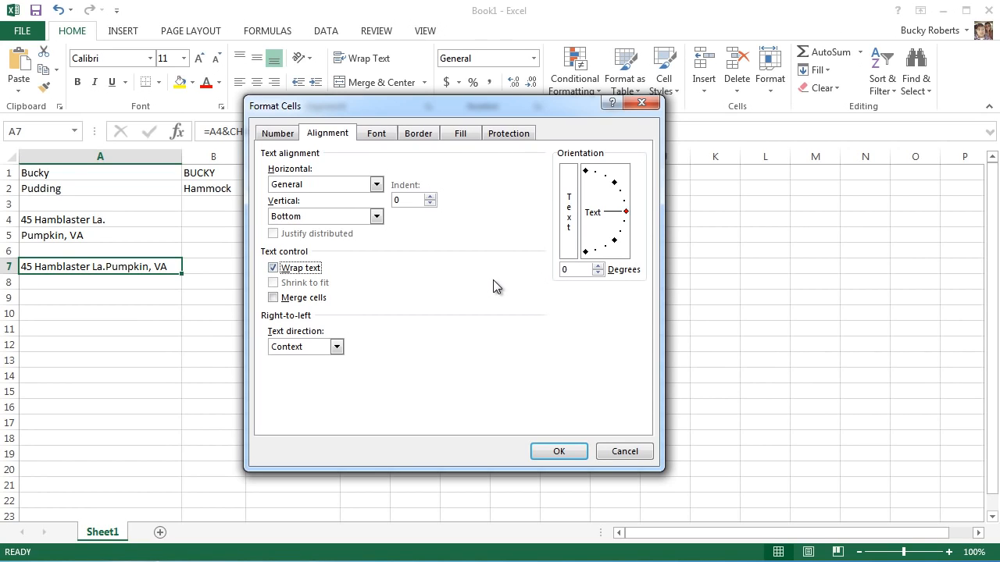
left_click(559, 450)
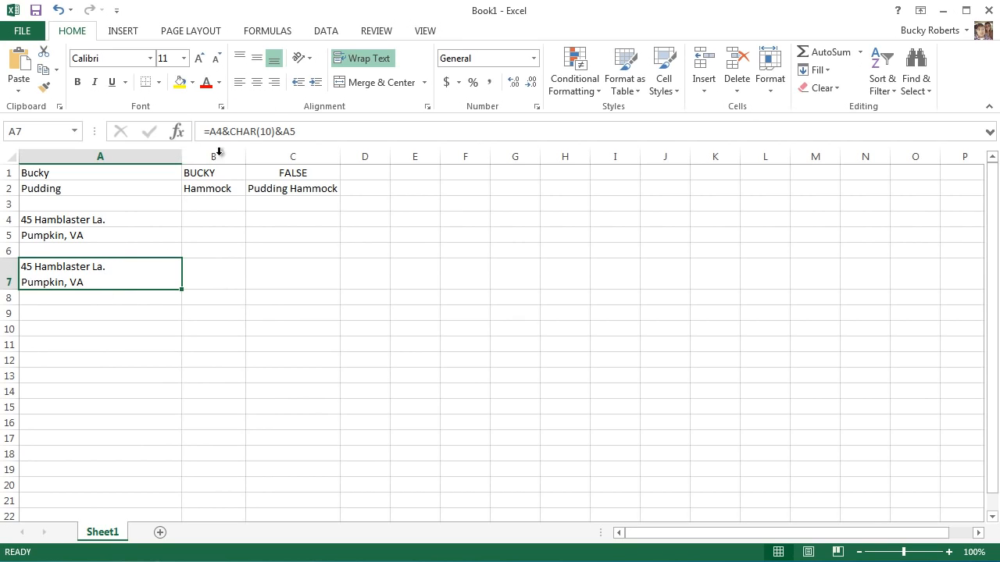
- Examine the CHAR(10) part of the A7 formula, keep the formula as is, and reselect the cell
left_click_drag(230, 131, 275, 132)
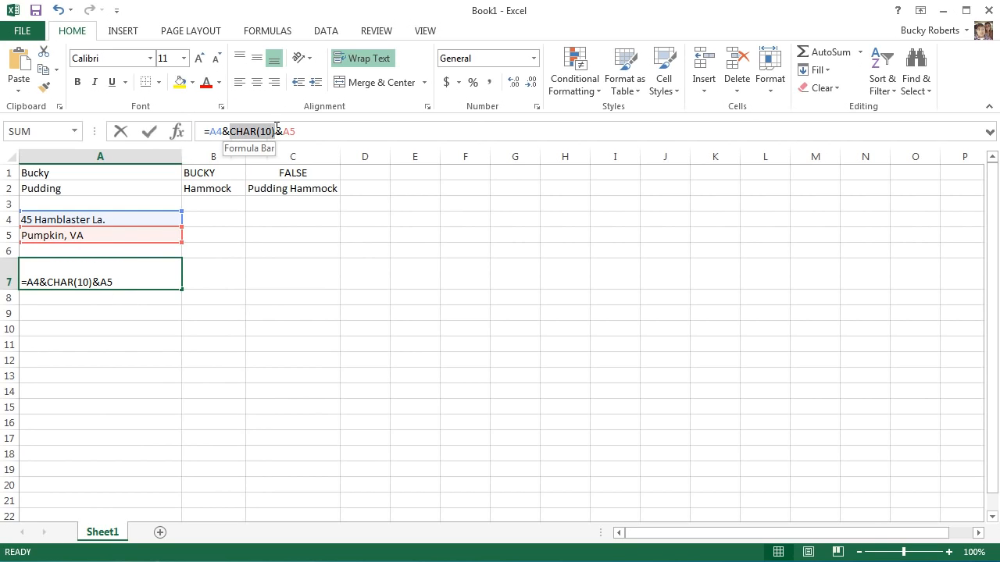
left_click(314, 131)
key("Return")
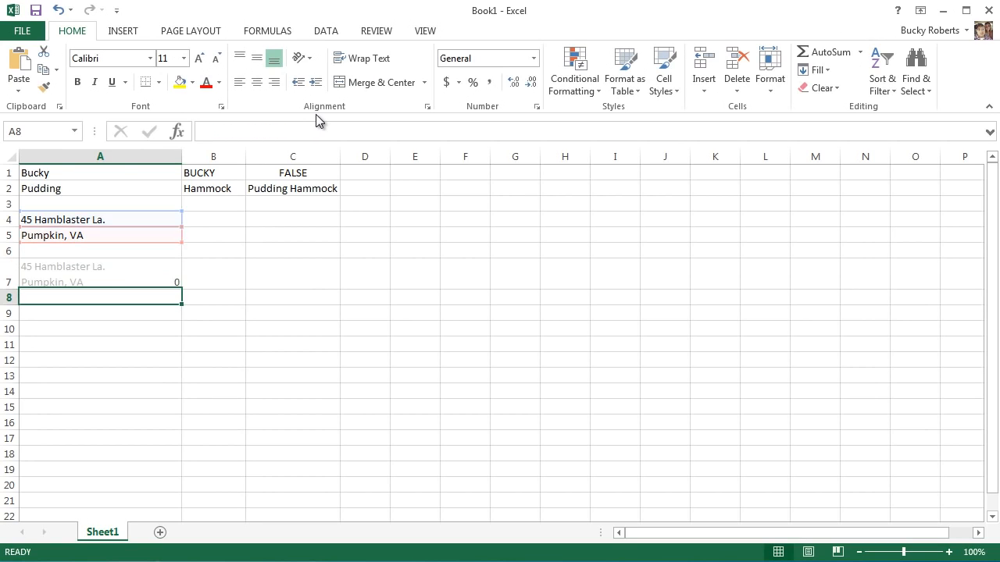
left_click(129, 271)
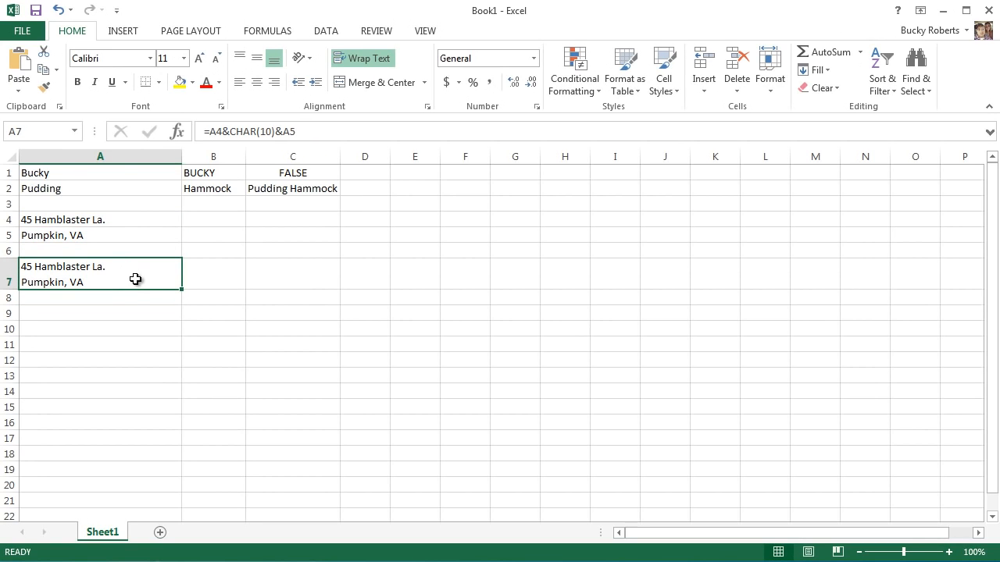